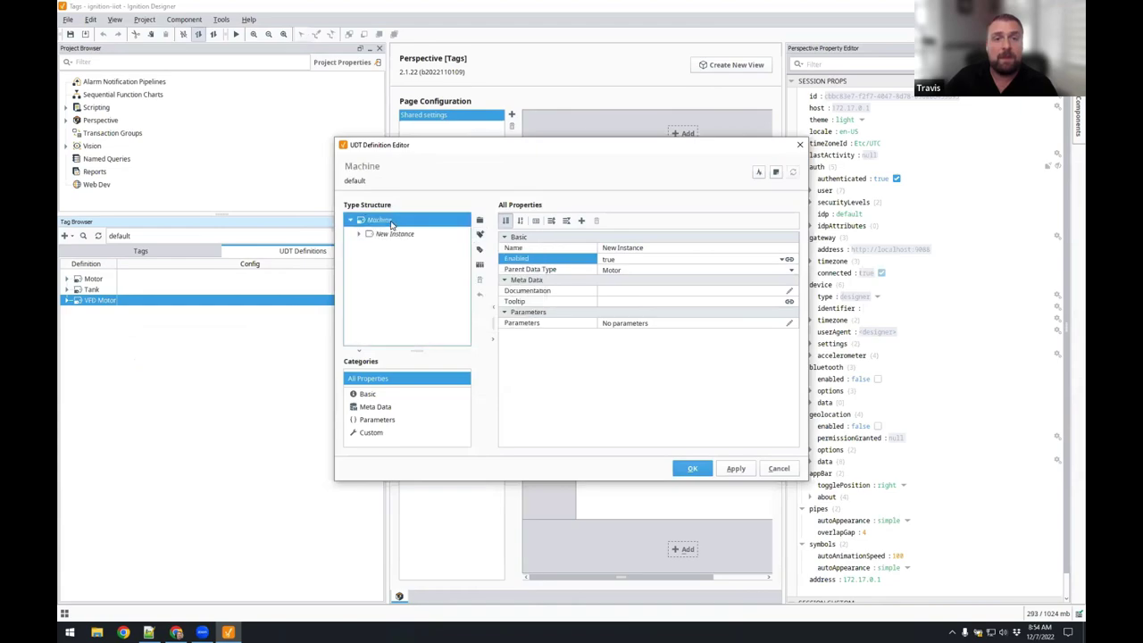
Add a Tank instance under the Machine UDT and name the instances Tank and Motor.
{"action": "left_click", "coordinate": [535, 258]}
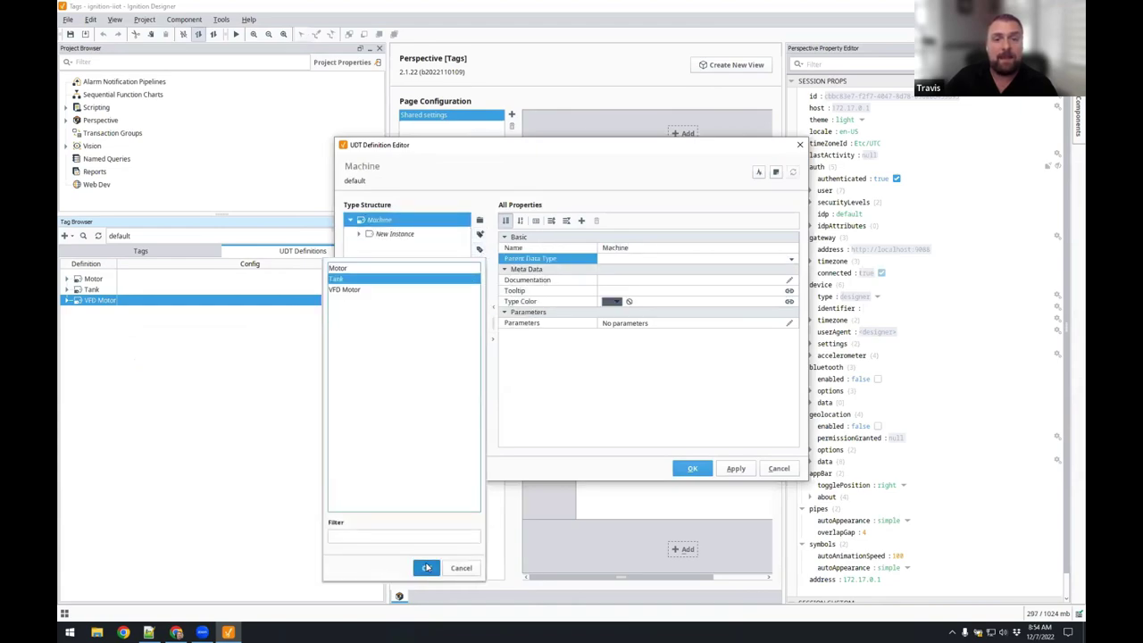
{"action": "left_click", "coordinate": [427, 568]}
{"action": "left_click", "coordinate": [654, 247]}
{"action": "key", "text": "ctrl+a"}
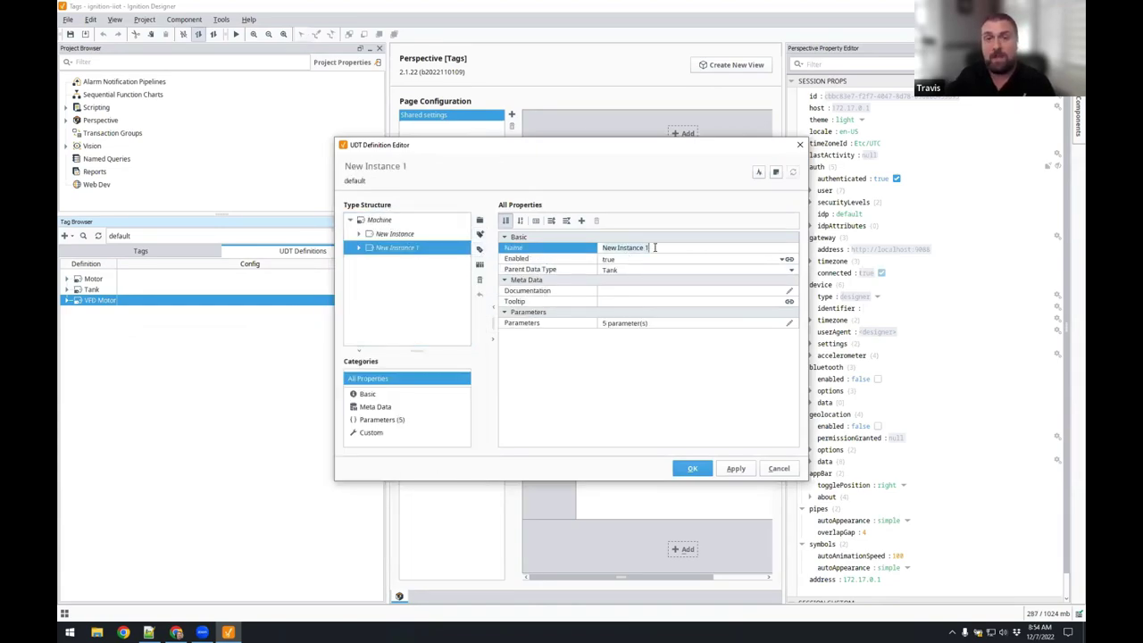
{"action": "type", "text": "Tank"}
{"action": "left_click", "coordinate": [382, 234]}
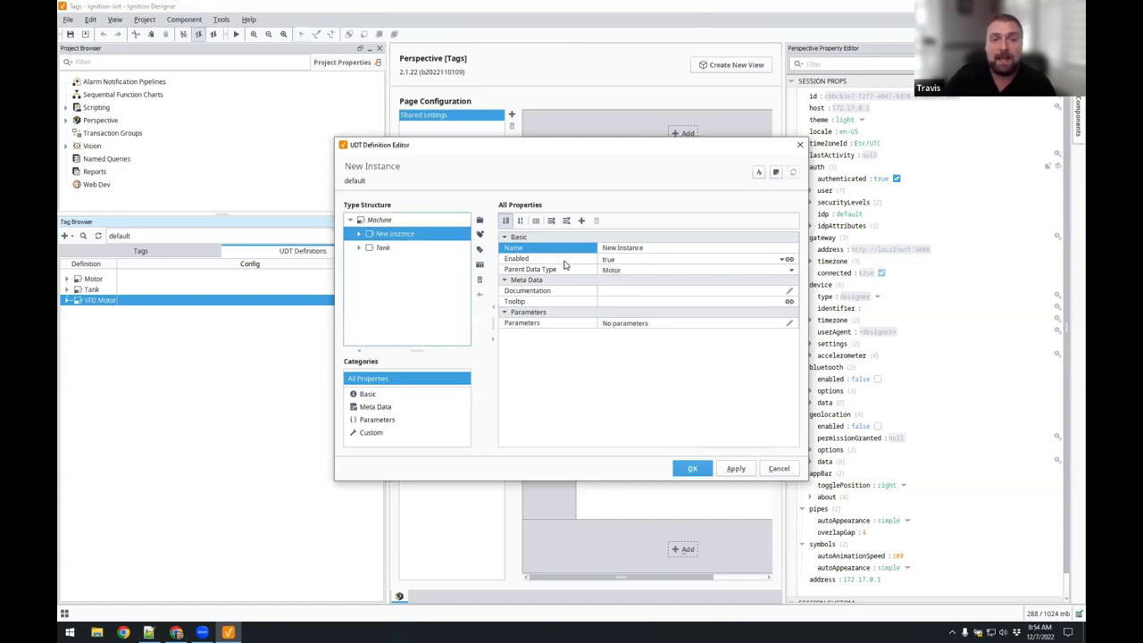
{"action": "left_click", "coordinate": [658, 248]}
{"action": "type", "text": "Motor"}
{"action": "key", "text": "Return"}
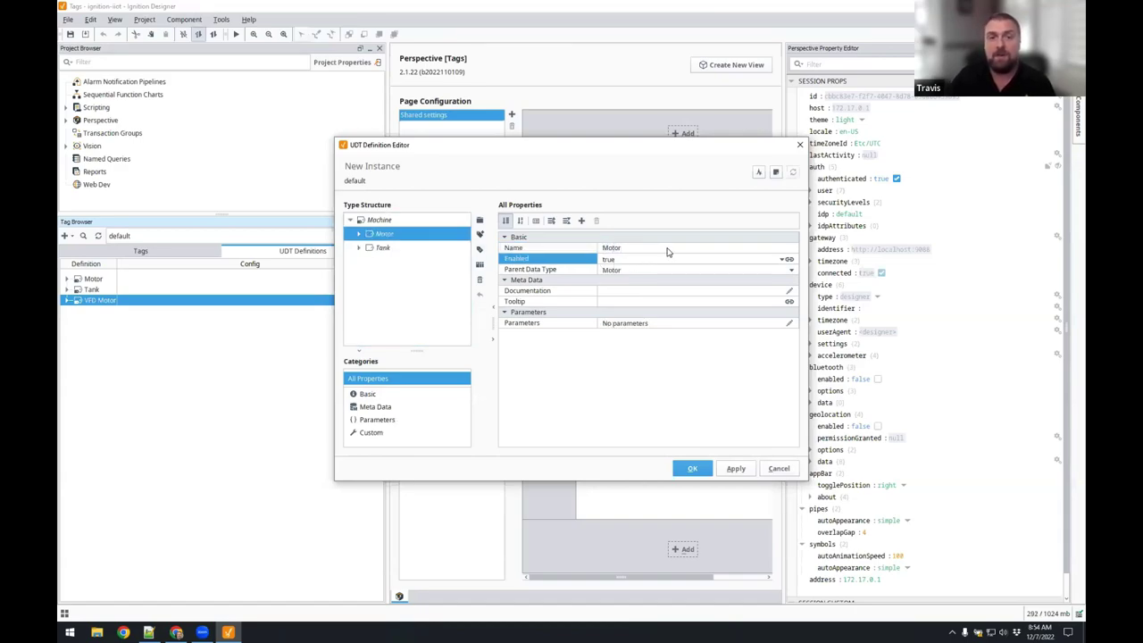
{"action": "left_click", "coordinate": [379, 221]}
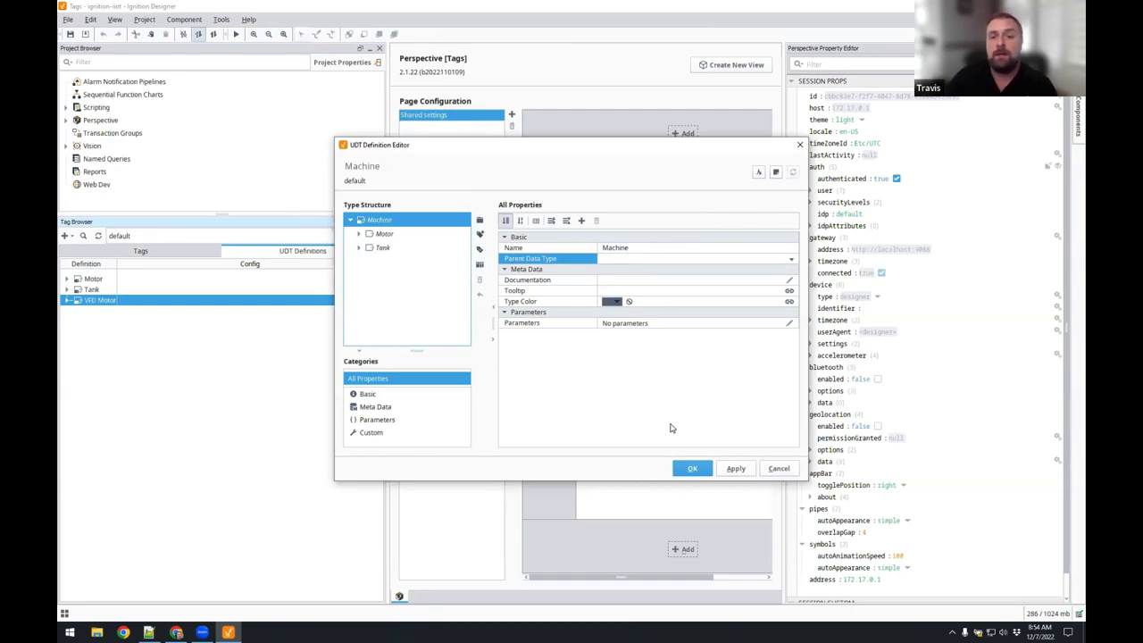
Cancel the Machine UDT edits and show the Tags list with Tank 100 and Tank 101.
{"action": "left_click", "coordinate": [778, 469]}
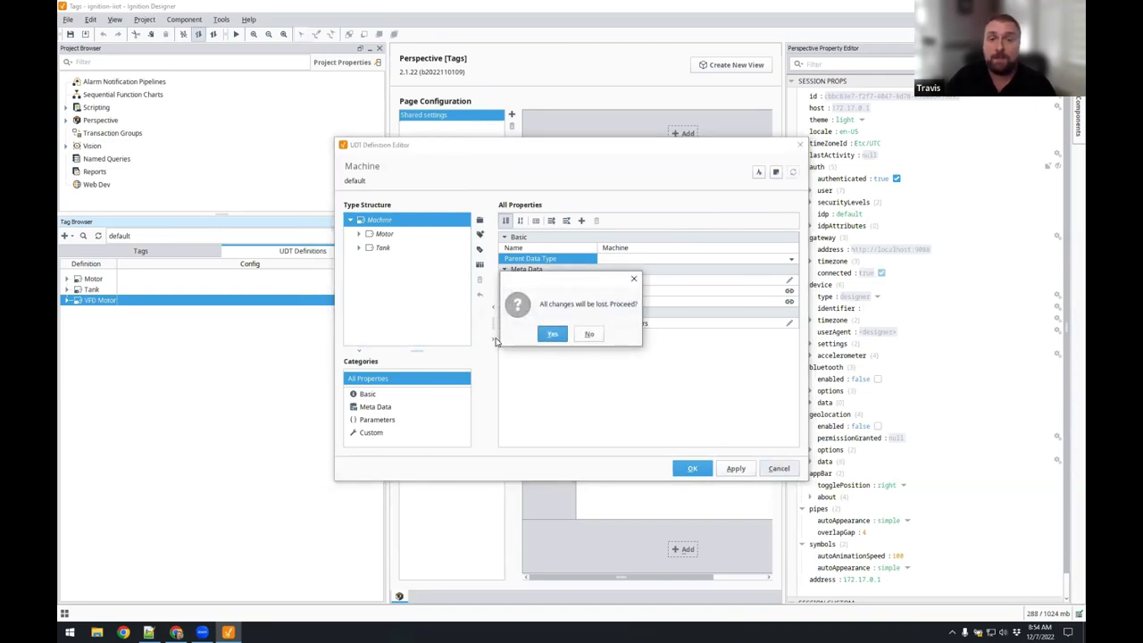
{"action": "left_click", "coordinate": [546, 333]}
{"action": "left_click", "coordinate": [114, 253]}
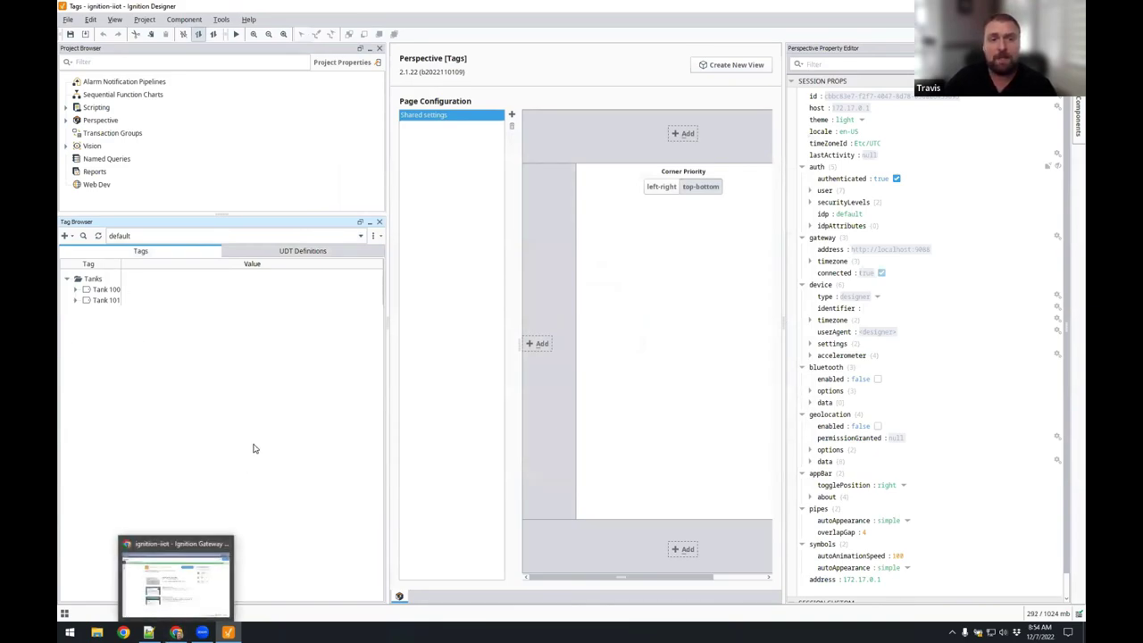
Go to the Gateway's Config > Modules page and start installing a new module.
{"action": "left_click", "coordinate": [177, 631]}
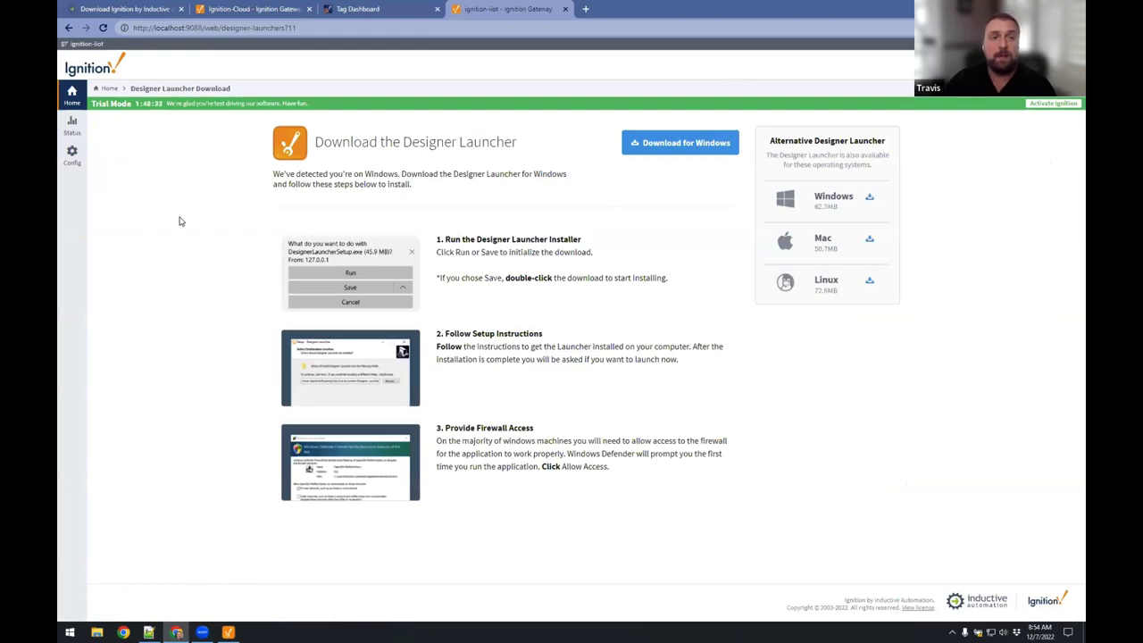
{"action": "left_click", "coordinate": [72, 153]}
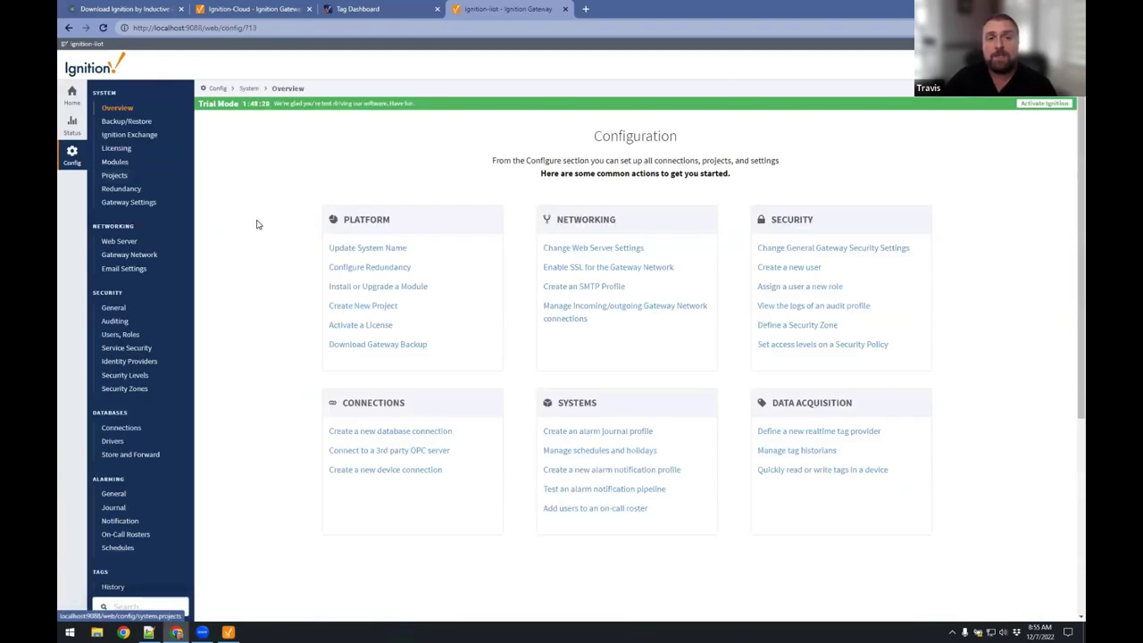
{"action": "left_click", "coordinate": [129, 164]}
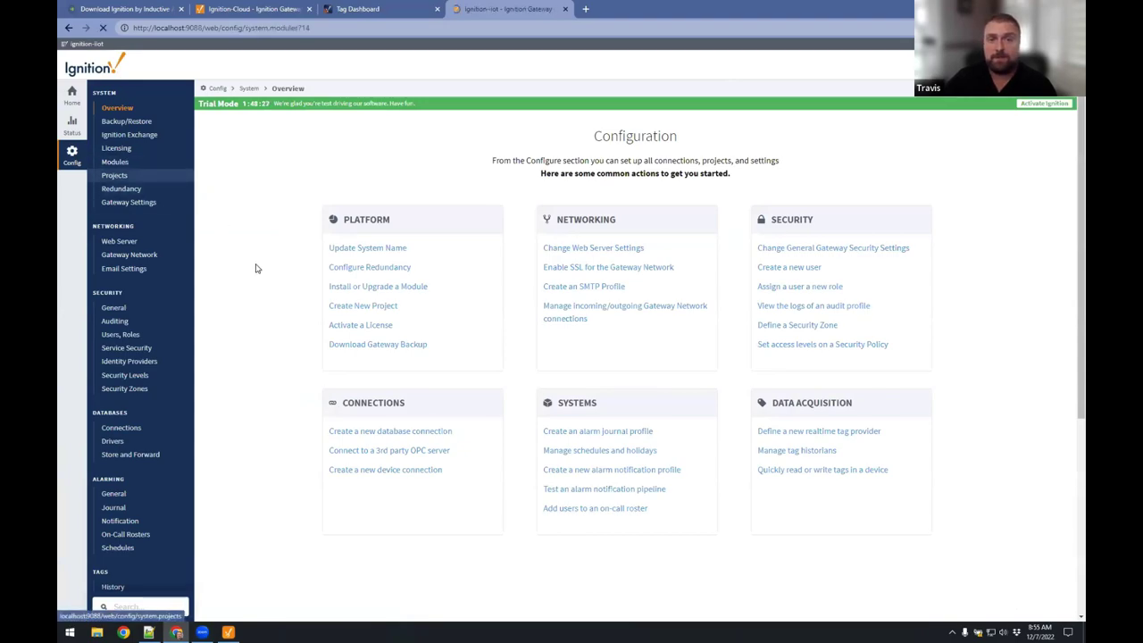
{"action": "scroll", "coordinate": [268, 265], "scroll_direction": "down", "scroll_amount": 5}
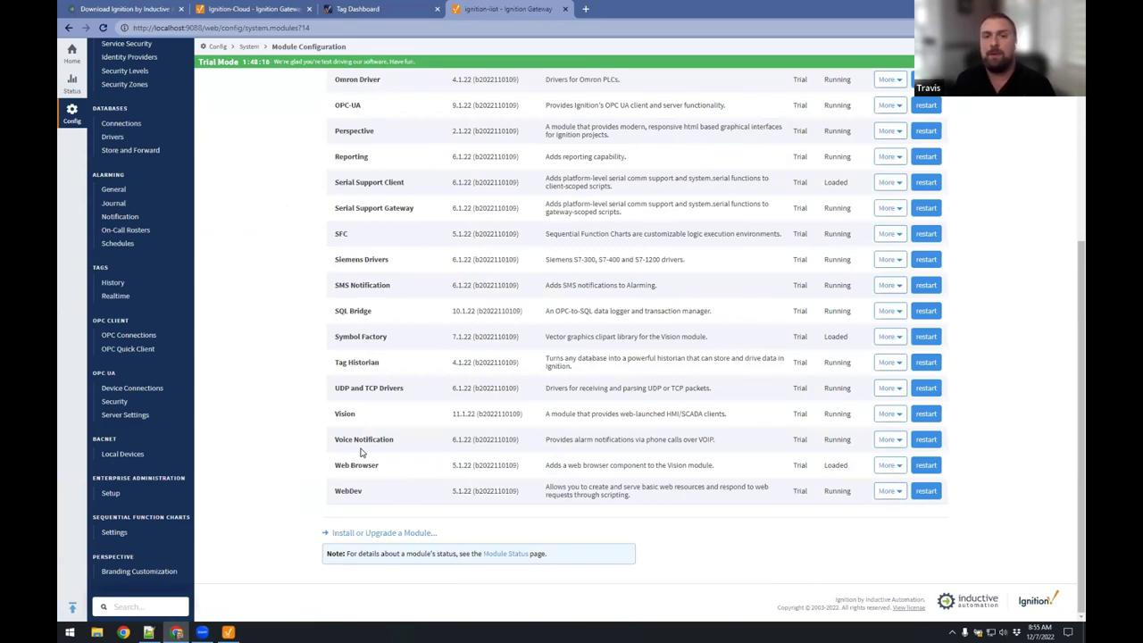
{"action": "left_click", "coordinate": [370, 533]}
Upload and install the MQTT-Transmission-signed.modl file.
{"action": "left_click", "coordinate": [348, 206]}
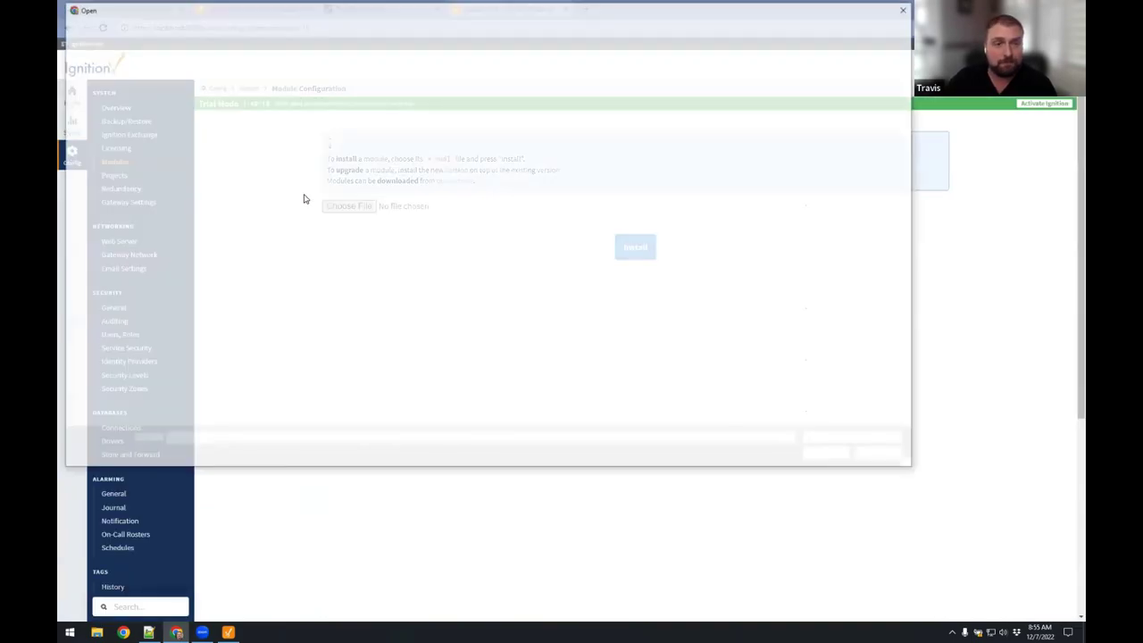
{"action": "double_click", "coordinate": [219, 136]}
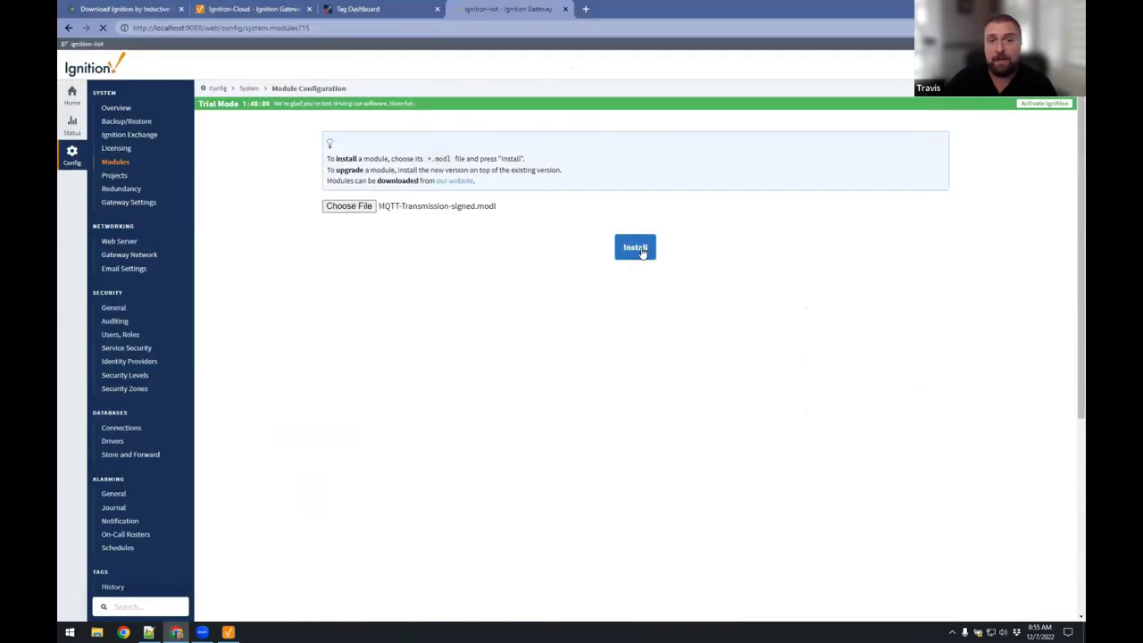
{"action": "left_click", "coordinate": [629, 247]}
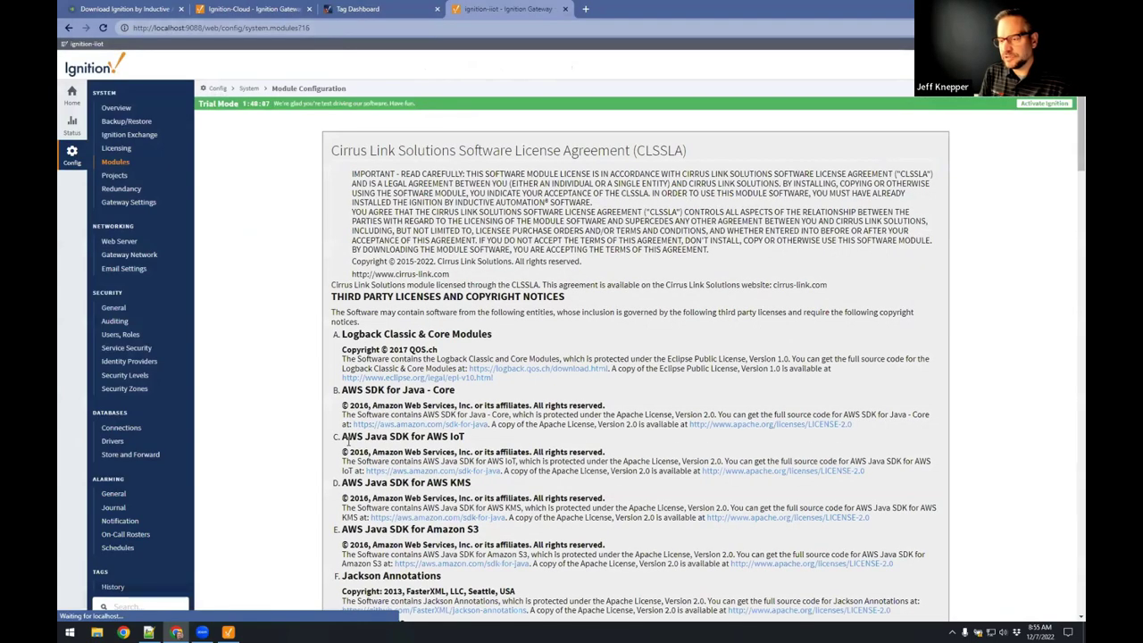
Accept the Cirrus Link license agreement and trust the module's signing certificate.
{"action": "scroll", "coordinate": [348, 444], "scroll_direction": "down", "scroll_amount": 20}
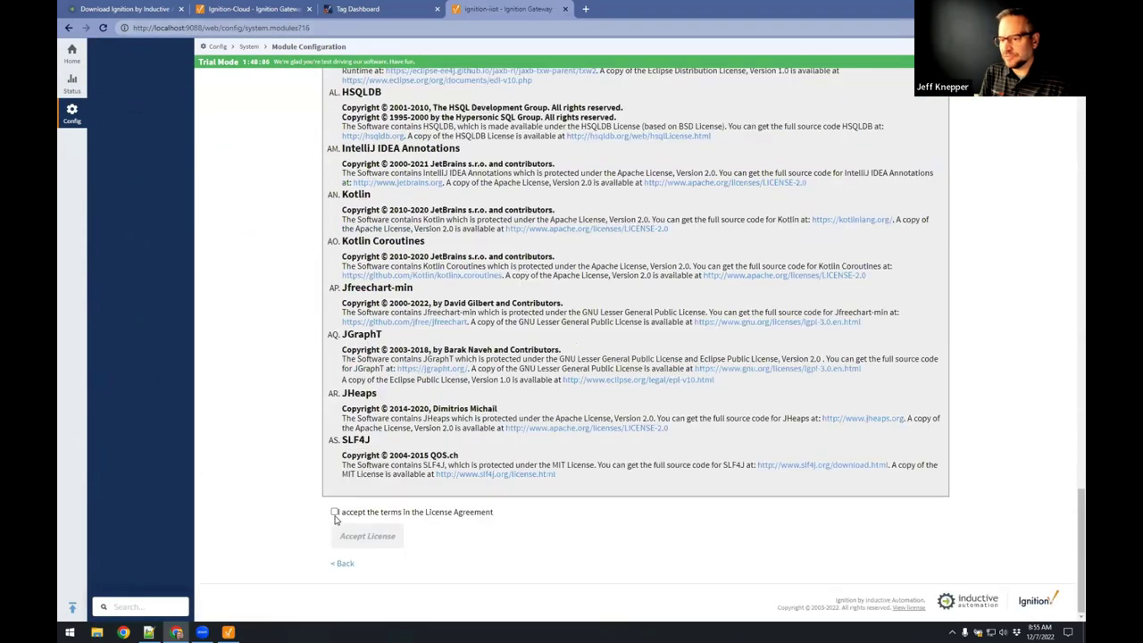
{"action": "left_click", "coordinate": [334, 512]}
{"action": "left_click", "coordinate": [367, 536]}
{"action": "left_click", "coordinate": [335, 272]}
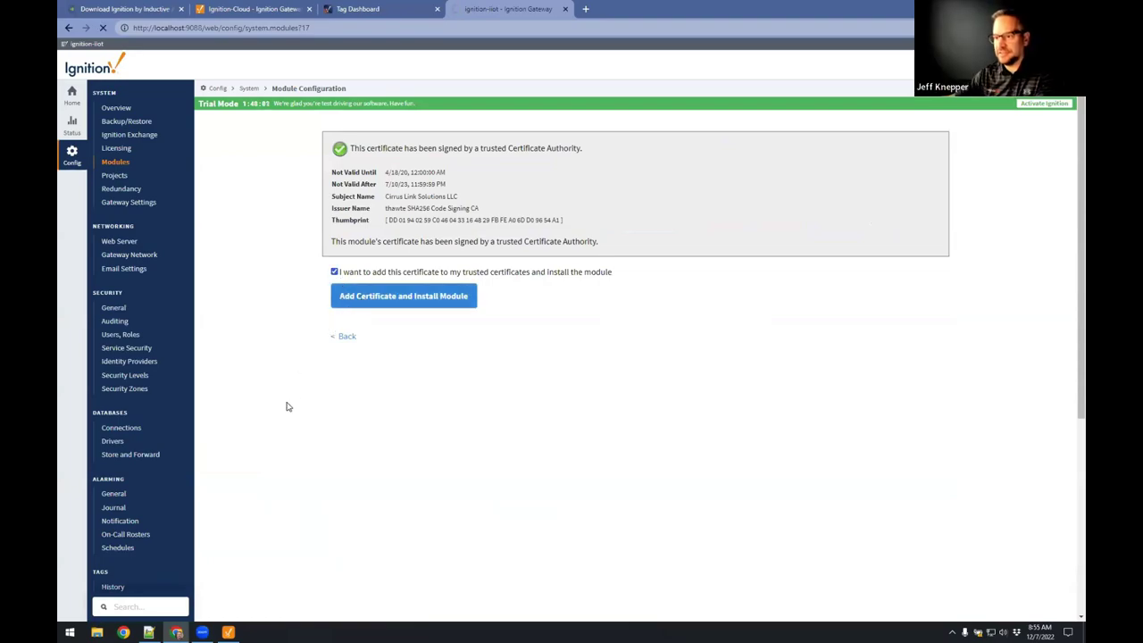
Load inductiveautomation.com/downloads/ignition in a new browser tab.
{"action": "key", "text": "ctrl+t"}
{"action": "type", "text": "ind"}
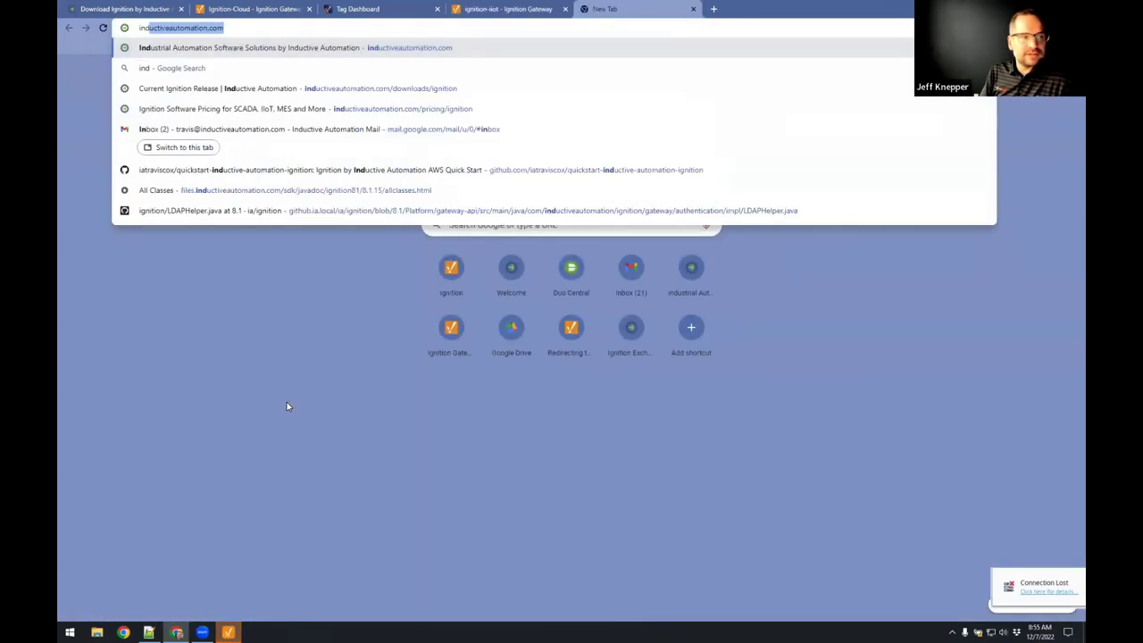
{"action": "key", "text": "Right"}
{"action": "type", "text": "/d"}
{"action": "key", "text": "Return"}
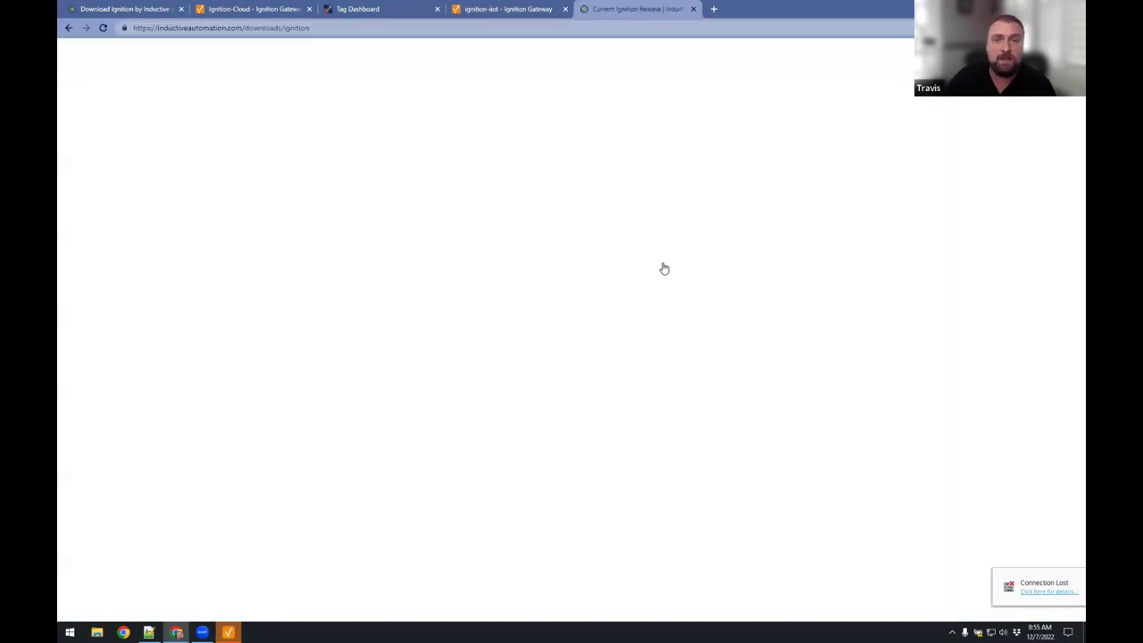
Show the Strategic Partner Modules downloads and locate the Cirrus Link MQTT modules list.
{"action": "left_click", "coordinate": [748, 265]}
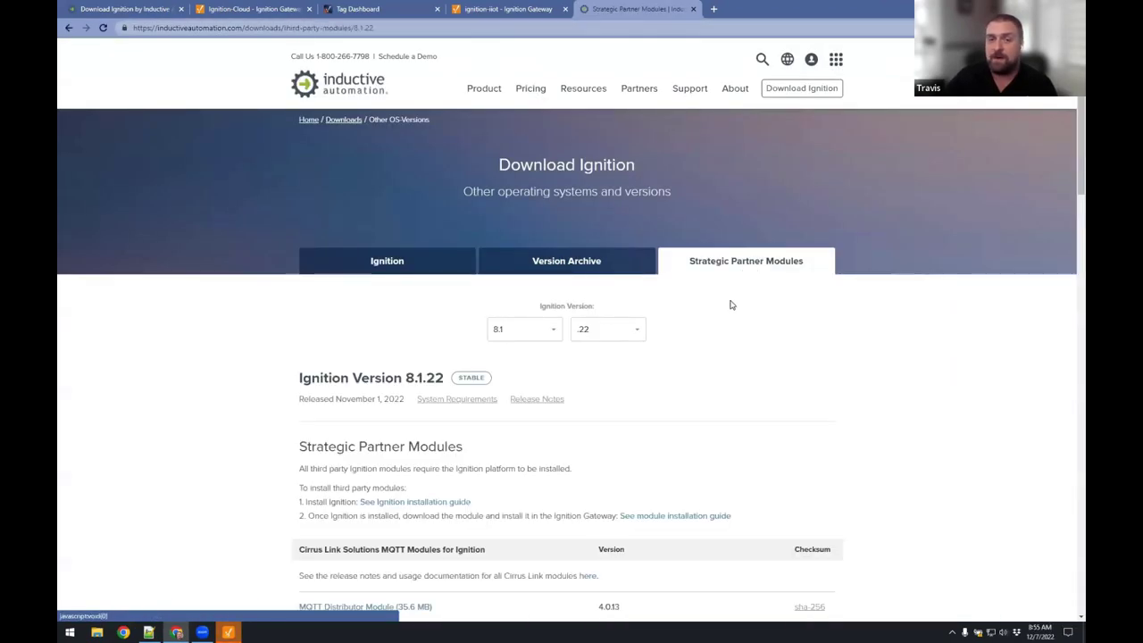
{"action": "scroll", "coordinate": [730, 305], "scroll_direction": "down", "scroll_amount": 2}
{"action": "scroll", "coordinate": [434, 464], "scroll_direction": "down", "scroll_amount": 2}
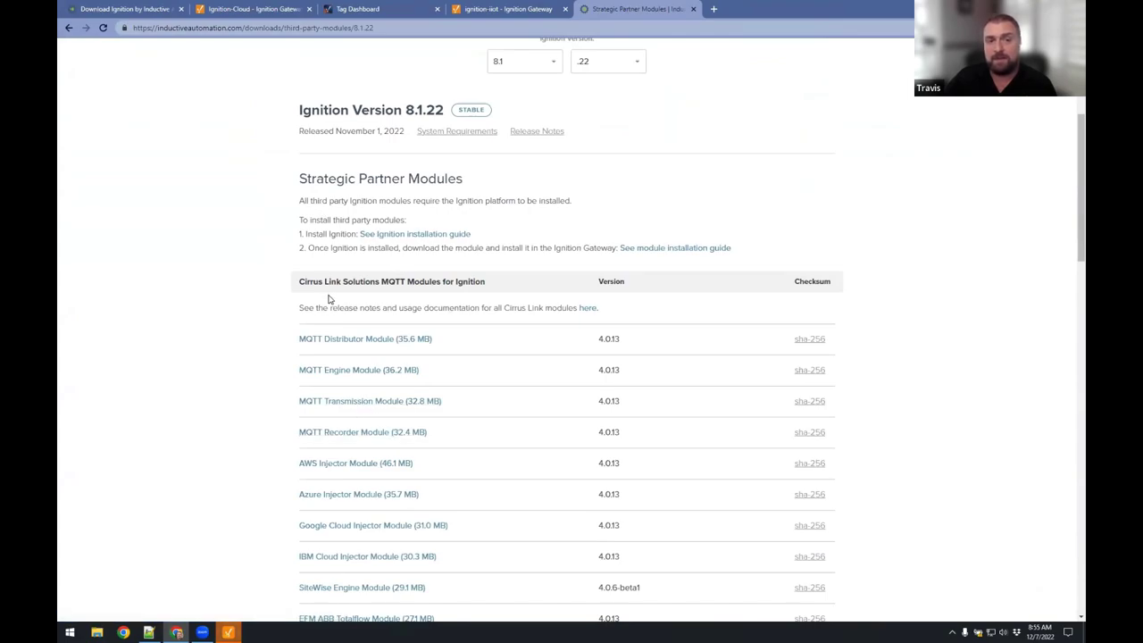
{"action": "left_click_drag", "start_coordinate": [300, 281], "coordinate": [500, 284]}
{"action": "left_click", "coordinate": [815, 194]}
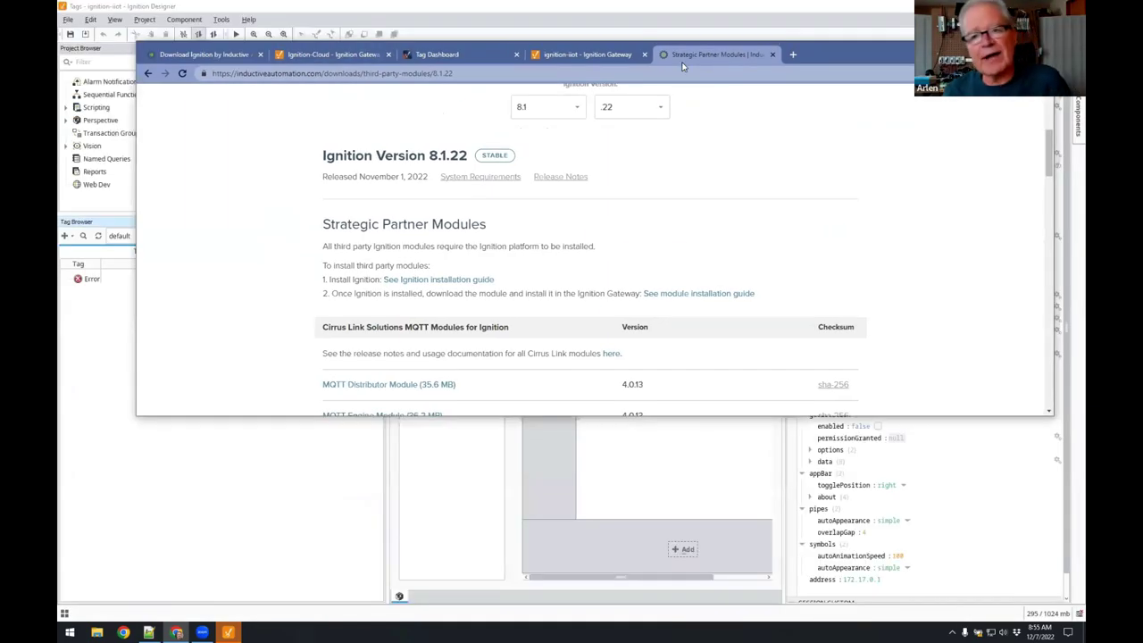
{"action": "key", "text": "ctrl+4"}
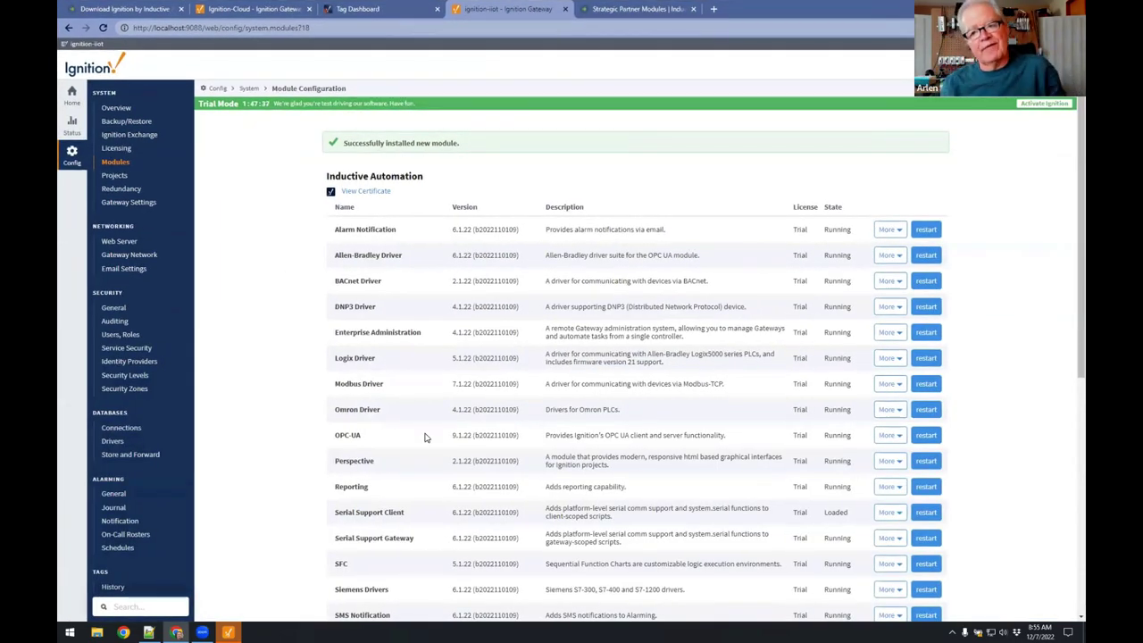
Open the MQTT Transmission settings in the Config sidebar and view its Servers tab.
{"action": "scroll", "coordinate": [425, 437], "scroll_direction": "down", "scroll_amount": 10}
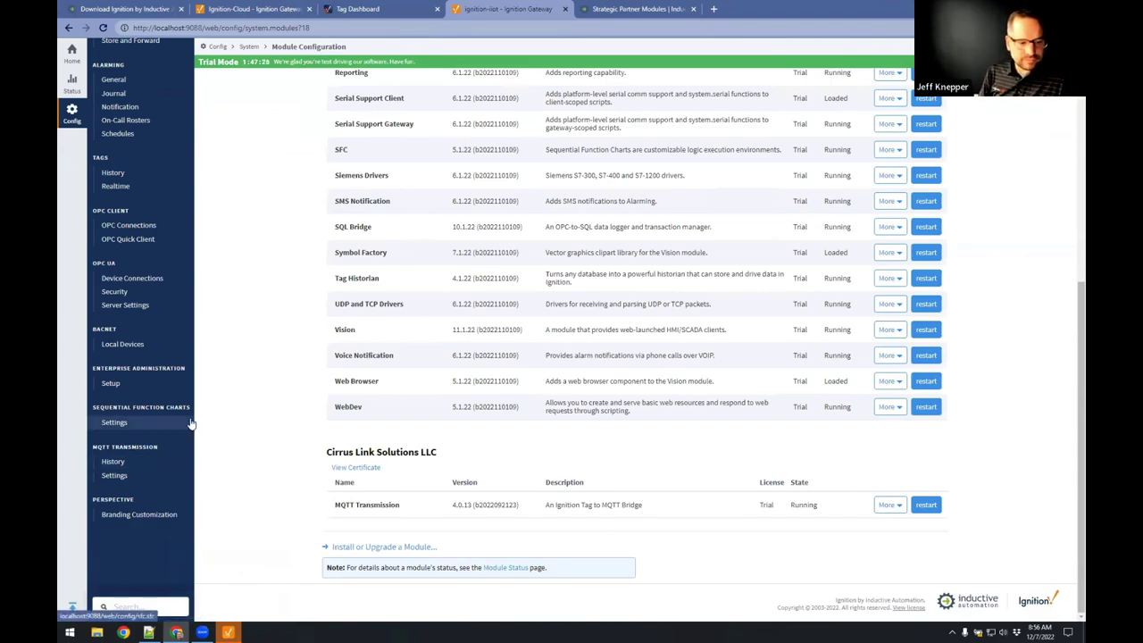
{"action": "left_click_drag", "start_coordinate": [330, 505], "coordinate": [404, 505]}
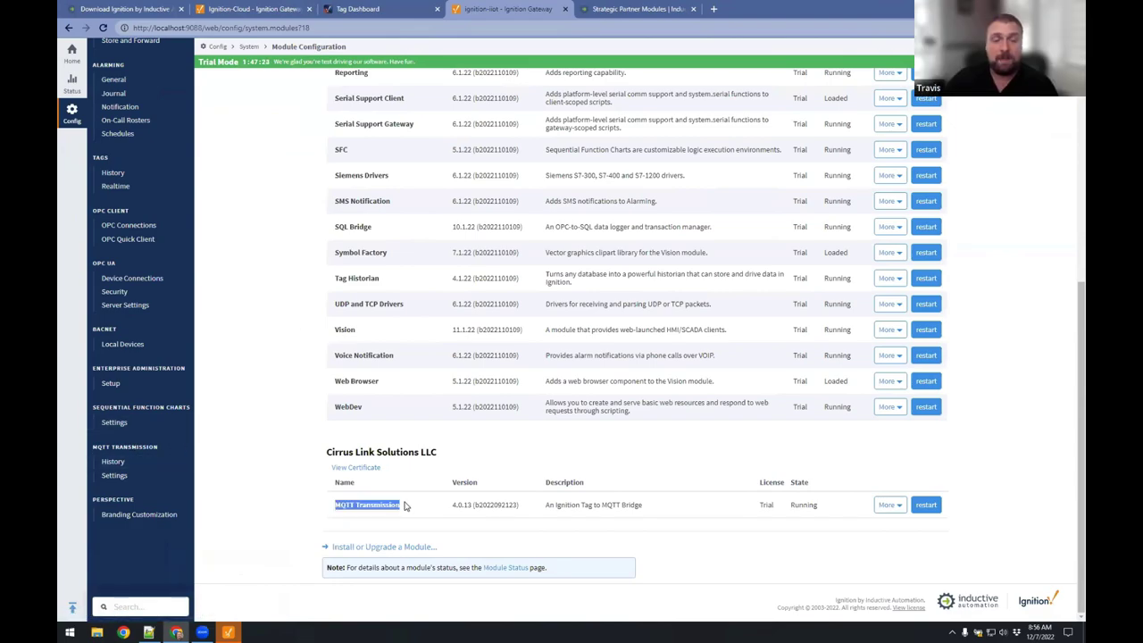
{"action": "left_click", "coordinate": [120, 475]}
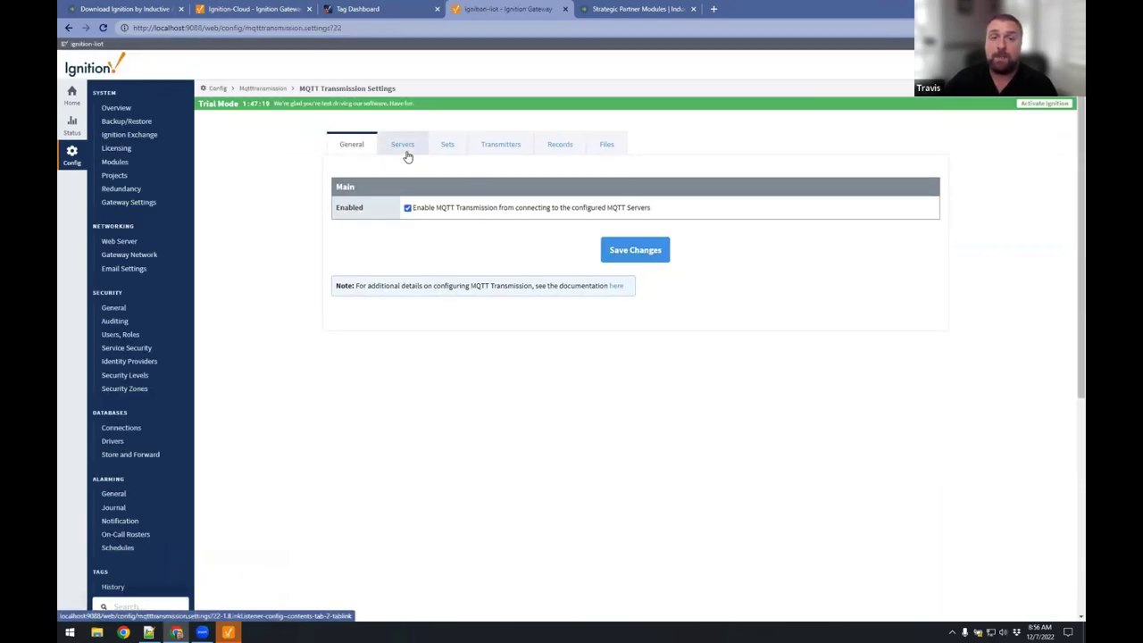
{"action": "left_click", "coordinate": [402, 146]}
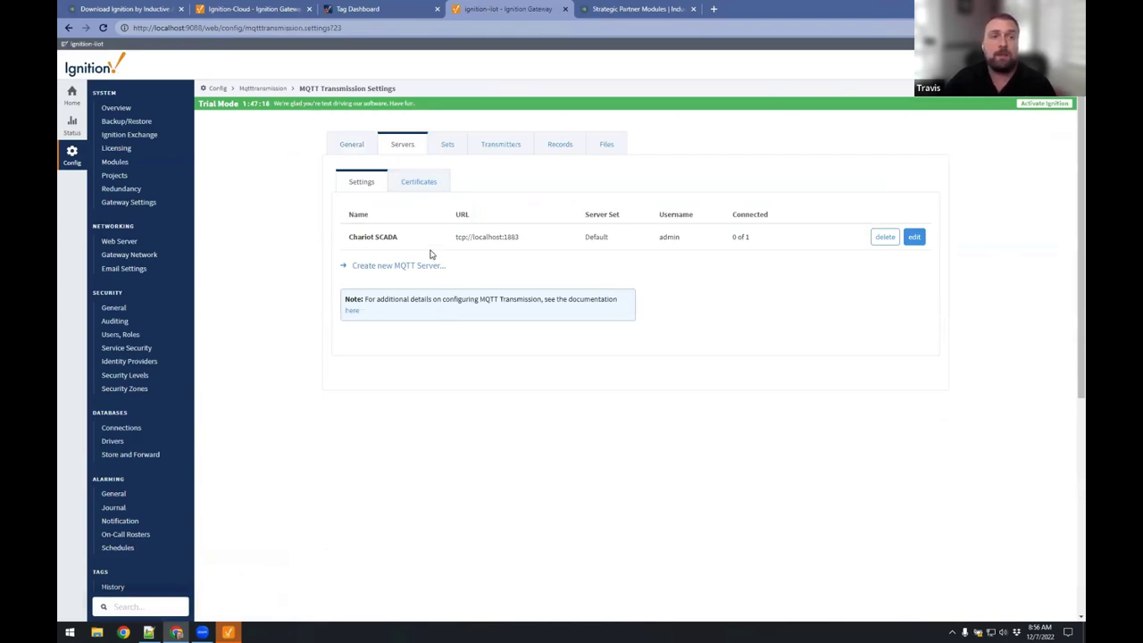
{"action": "left_click", "coordinate": [257, 11]}
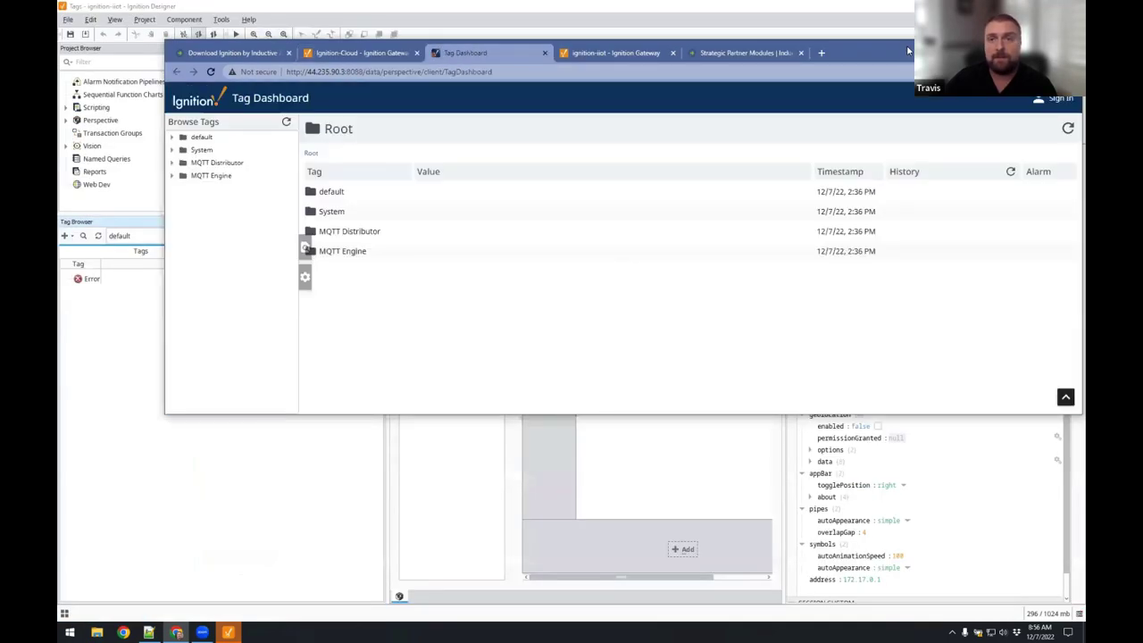
Maximize the cloud Tag Dashboard and browse into the MQTT Engine folder in Browse Tags.
{"action": "double_click", "coordinate": [887, 50]}
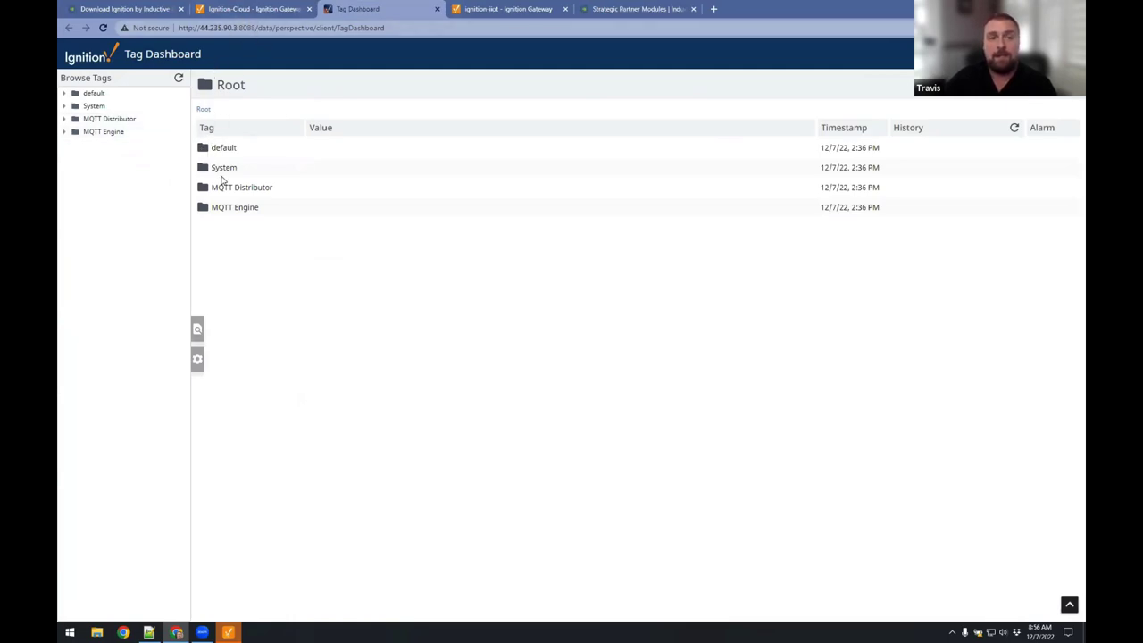
{"action": "left_click", "coordinate": [230, 211]}
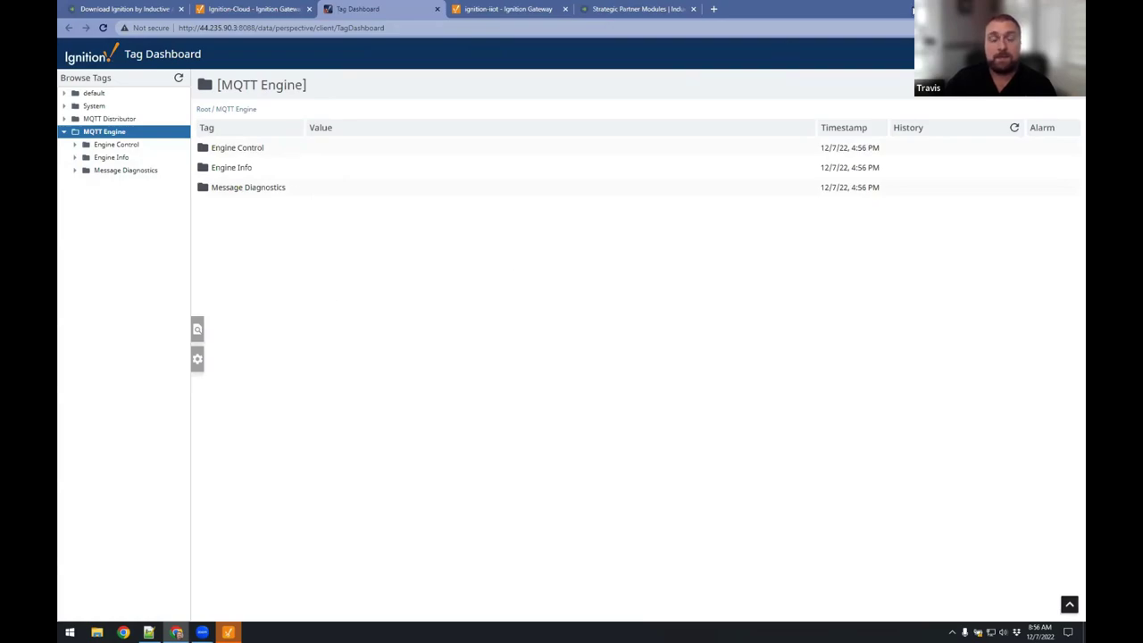
{"action": "double_click", "coordinate": [912, 16]}
{"action": "left_click", "coordinate": [607, 55]}
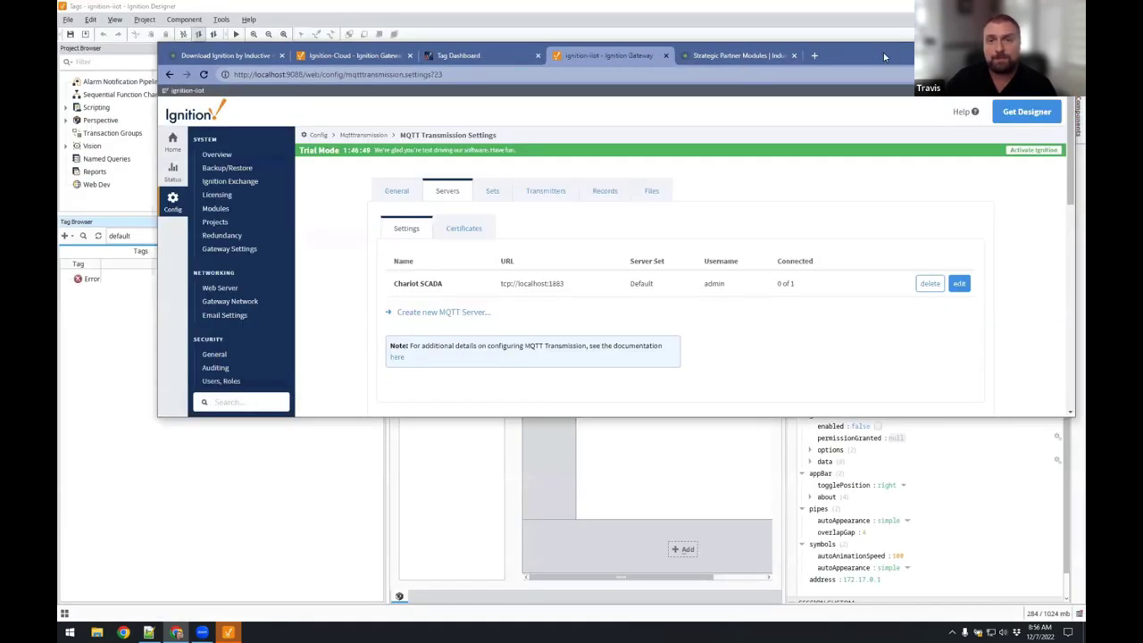
Rename Example Transmitter to Transmitter, clear its tag path, and turn off Convert UDTs.
{"action": "double_click", "coordinate": [883, 57]}
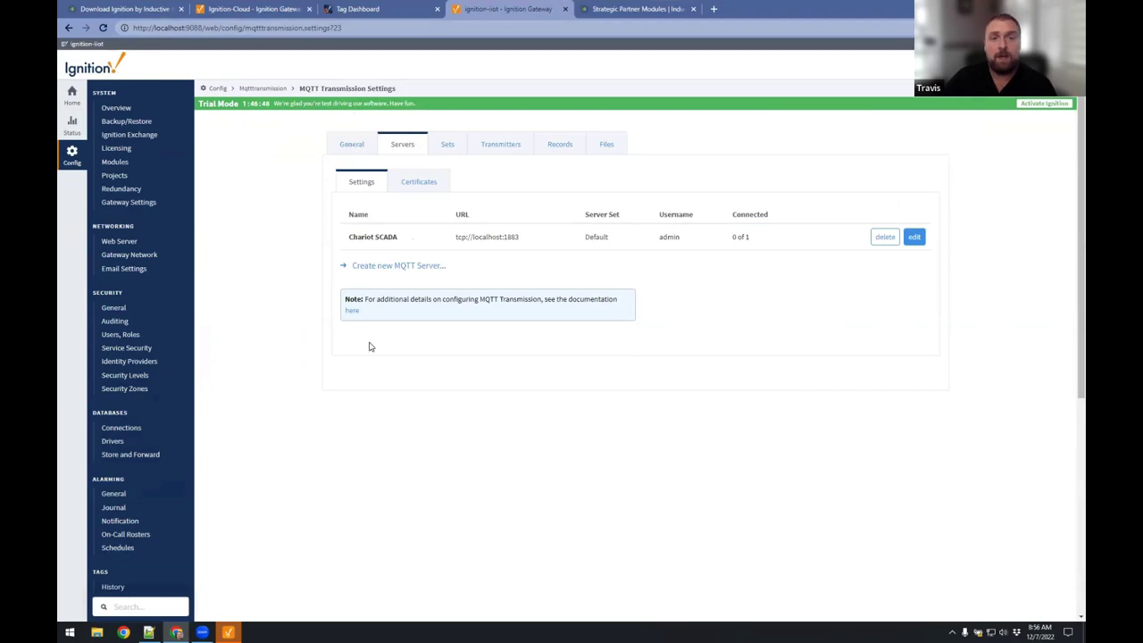
{"action": "left_click", "coordinate": [503, 145]}
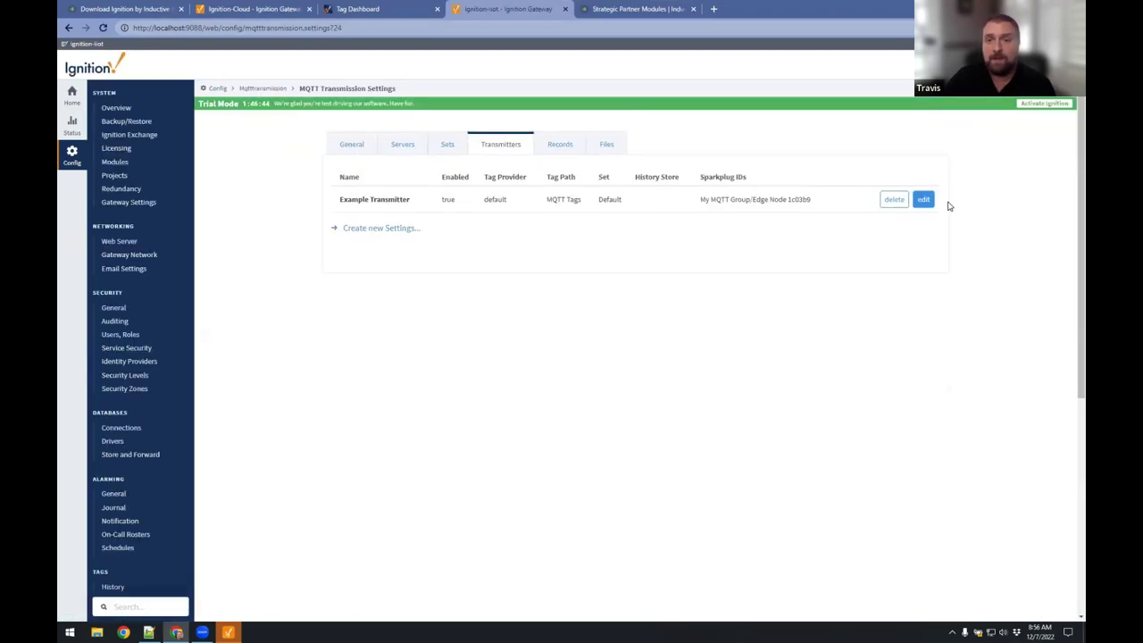
{"action": "left_click", "coordinate": [922, 202]}
{"action": "double_click", "coordinate": [423, 212]}
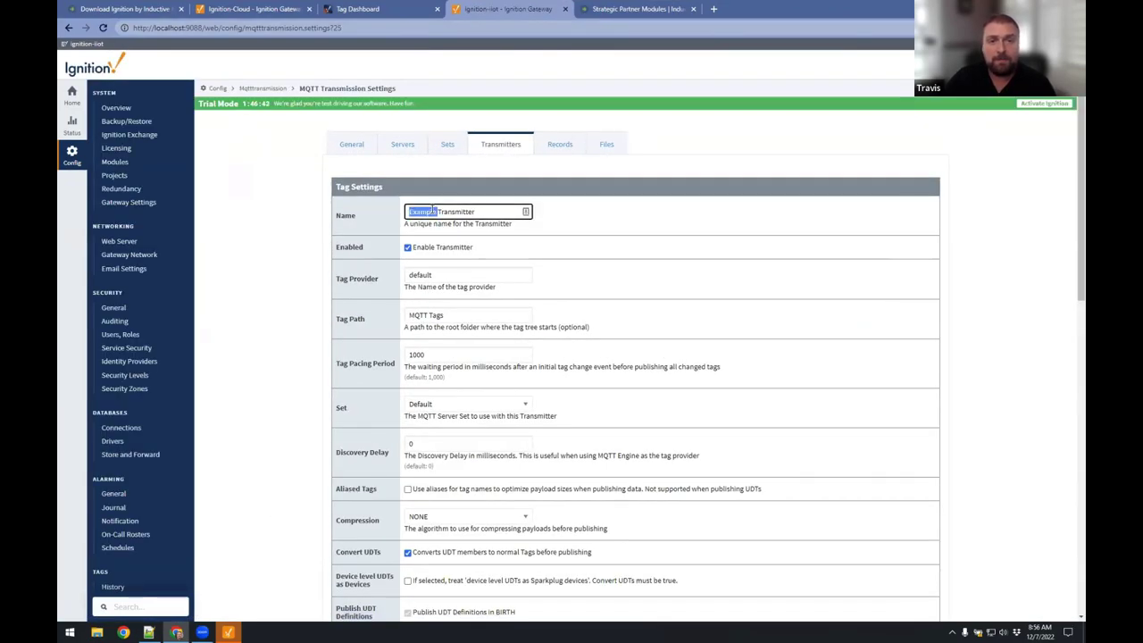
{"action": "key", "text": "BackSpace"}
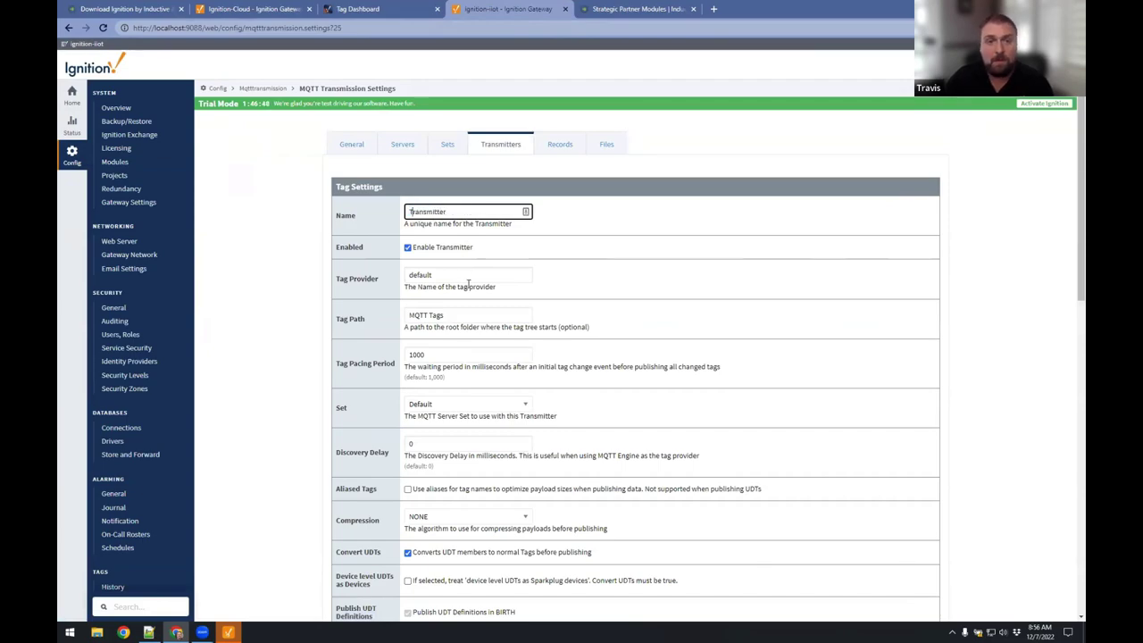
{"action": "key", "text": "Tab"}
{"action": "left_click_drag", "start_coordinate": [454, 313], "coordinate": [379, 320]}
{"action": "key", "text": "BackSpace"}
{"action": "left_click_drag", "start_coordinate": [452, 279], "coordinate": [366, 279]}
{"action": "scroll", "coordinate": [357, 330], "scroll_direction": "down", "scroll_amount": 2}
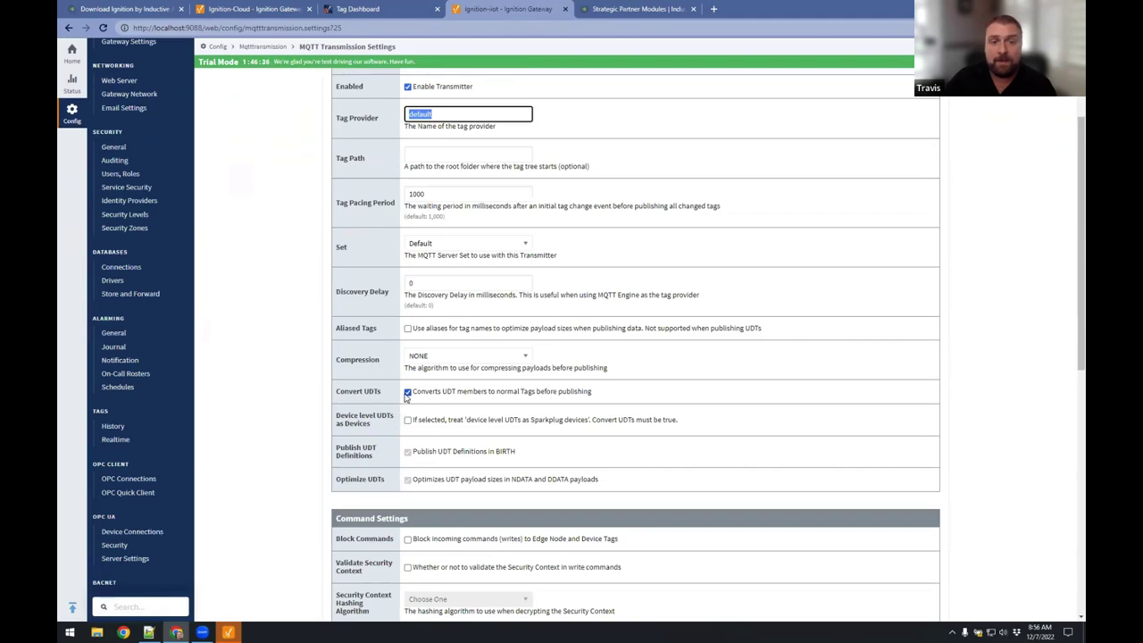
{"action": "left_click", "coordinate": [408, 392]}
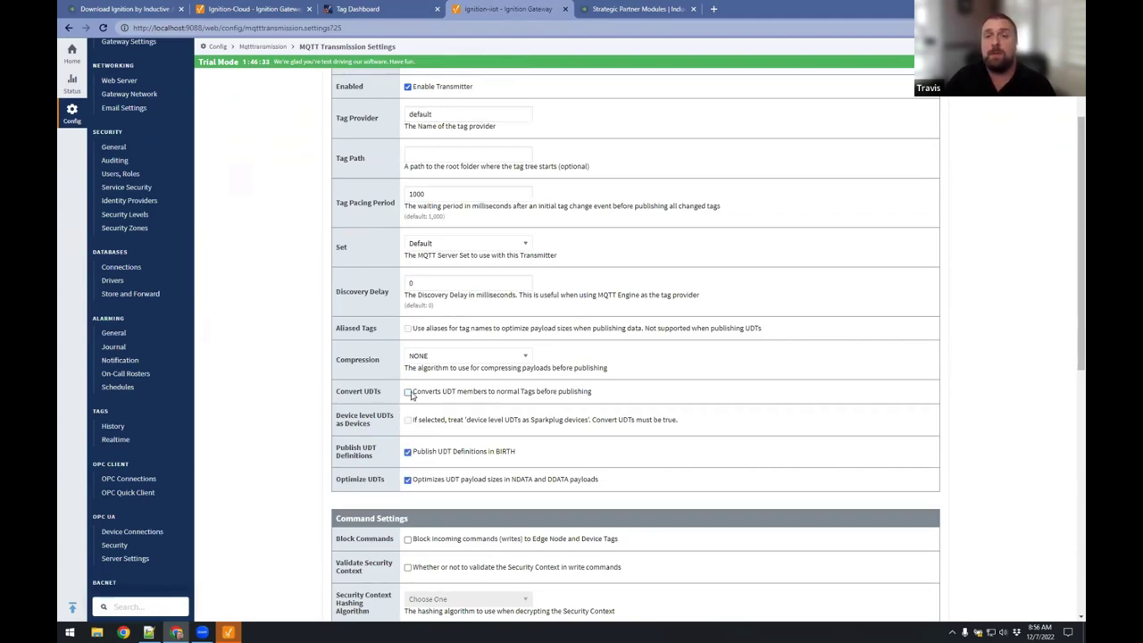
Set Group ID IA, Edge Node ID Edge Node 1, Device ID CompactLogix, and save.
{"action": "scroll", "coordinate": [364, 415], "scroll_direction": "down", "scroll_amount": 7}
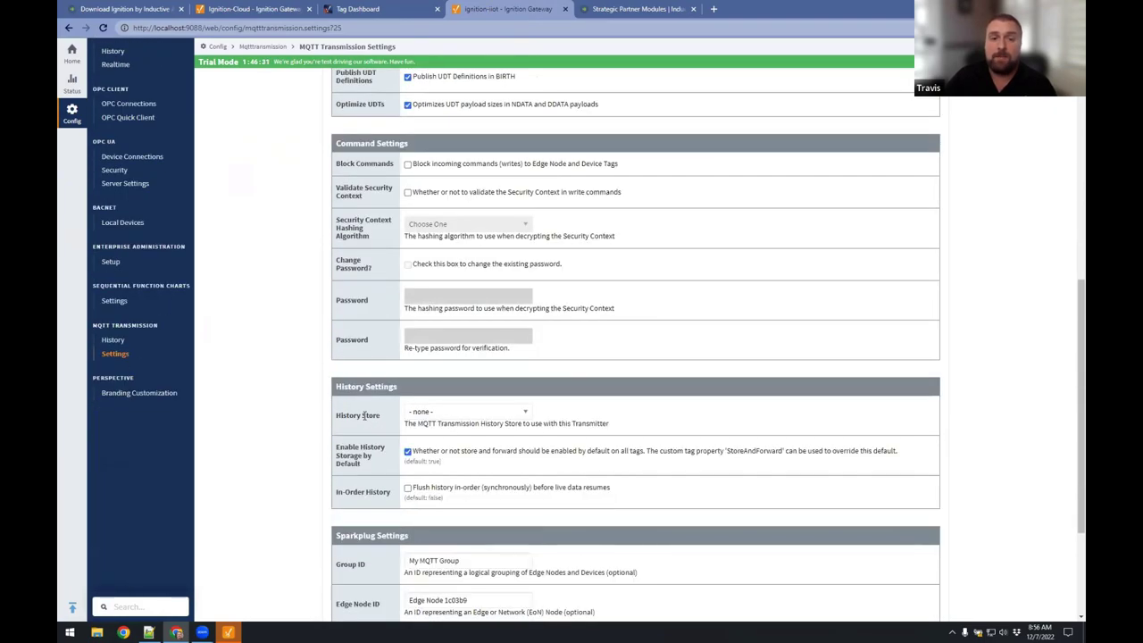
{"action": "left_click_drag", "start_coordinate": [486, 378], "coordinate": [373, 379]}
{"action": "type", "text": "IA"}
{"action": "key", "text": "Tab"}
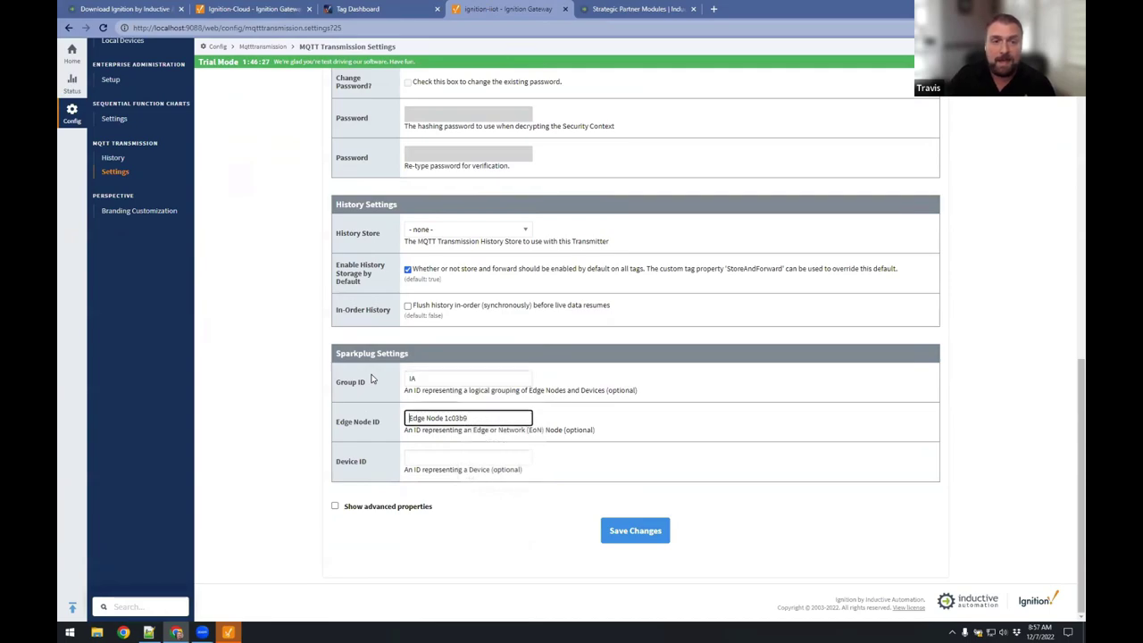
{"action": "double_click", "coordinate": [450, 418]}
{"action": "type", "text": "1"}
{"action": "key", "text": "Tab"}
{"action": "type", "text": "D"}
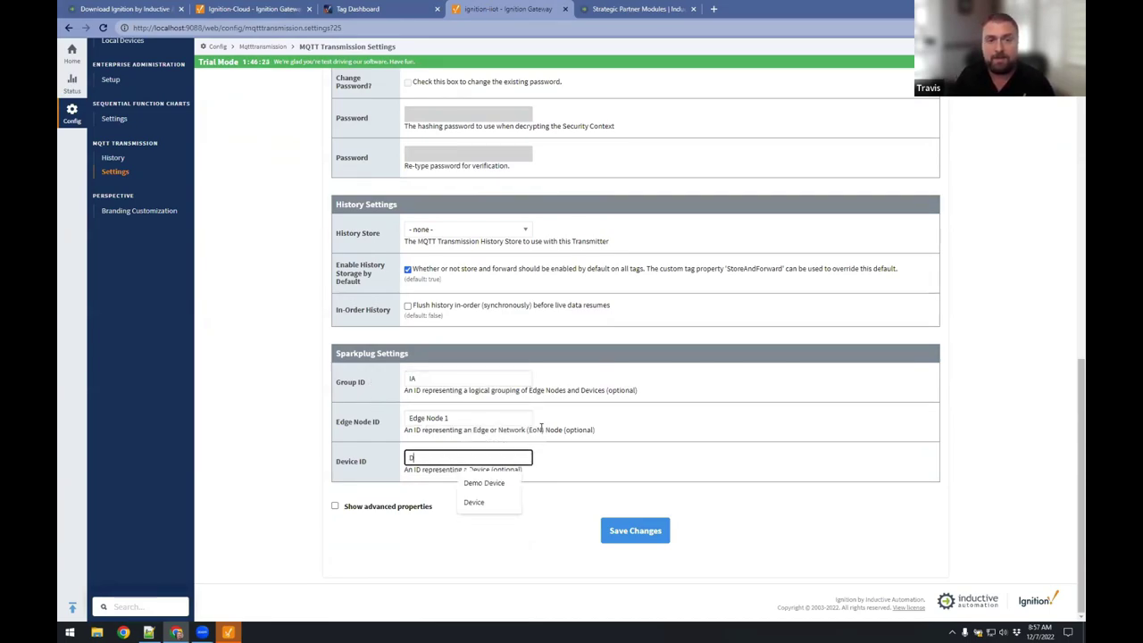
{"action": "key", "text": "BackSpace"}
{"action": "type", "text": "CompactLog"}
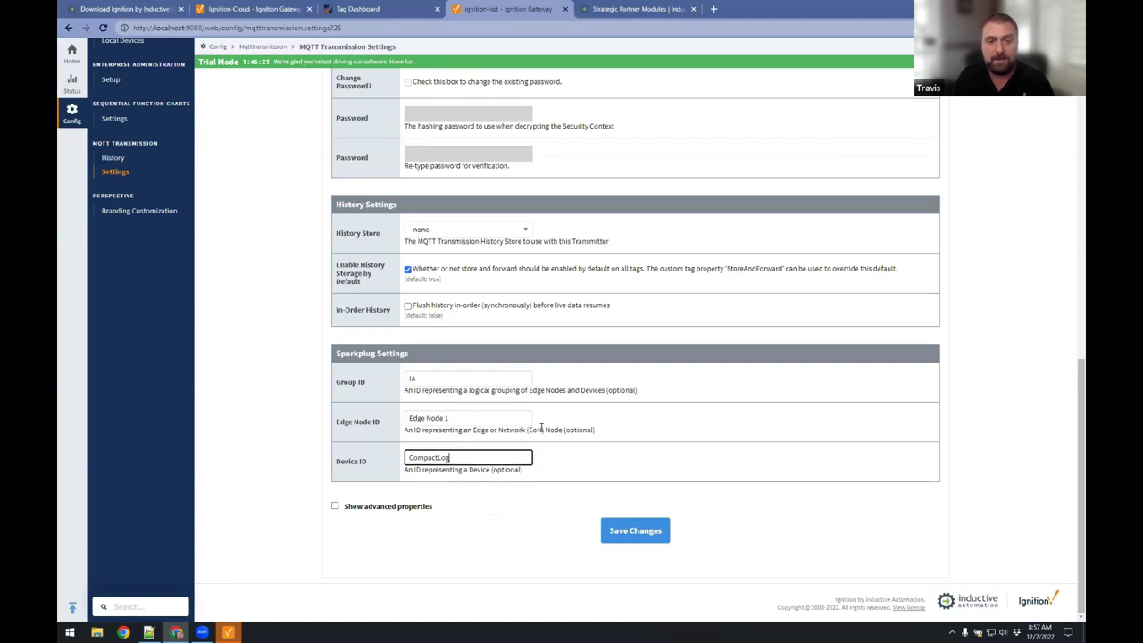
{"action": "type", "text": "ix"}
{"action": "key", "text": "Tab"}
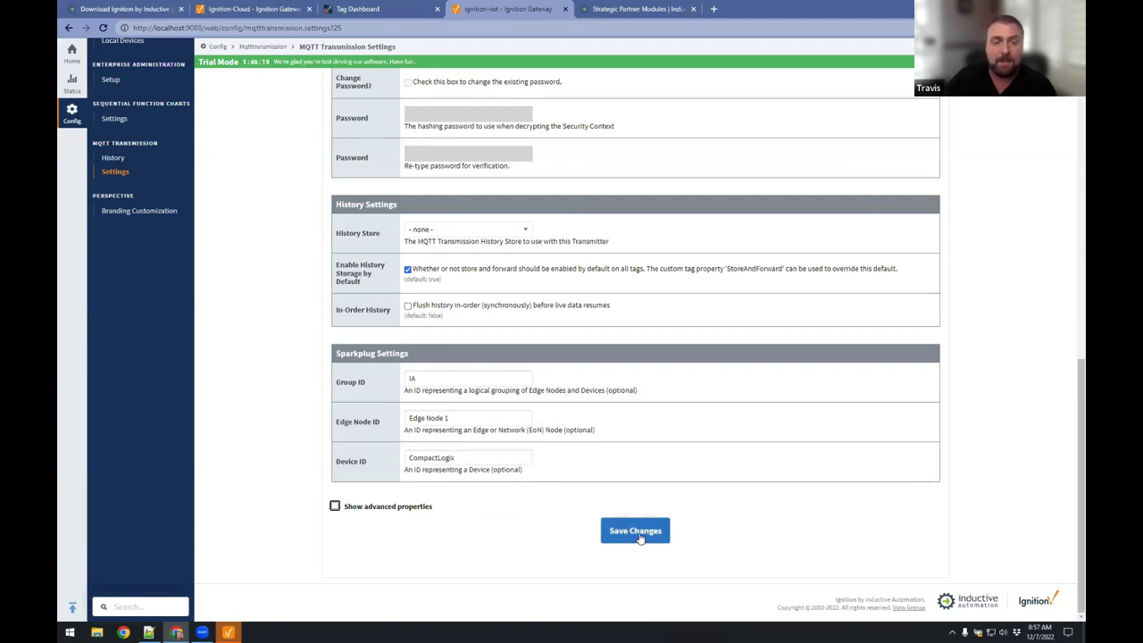
{"action": "left_click", "coordinate": [641, 536]}
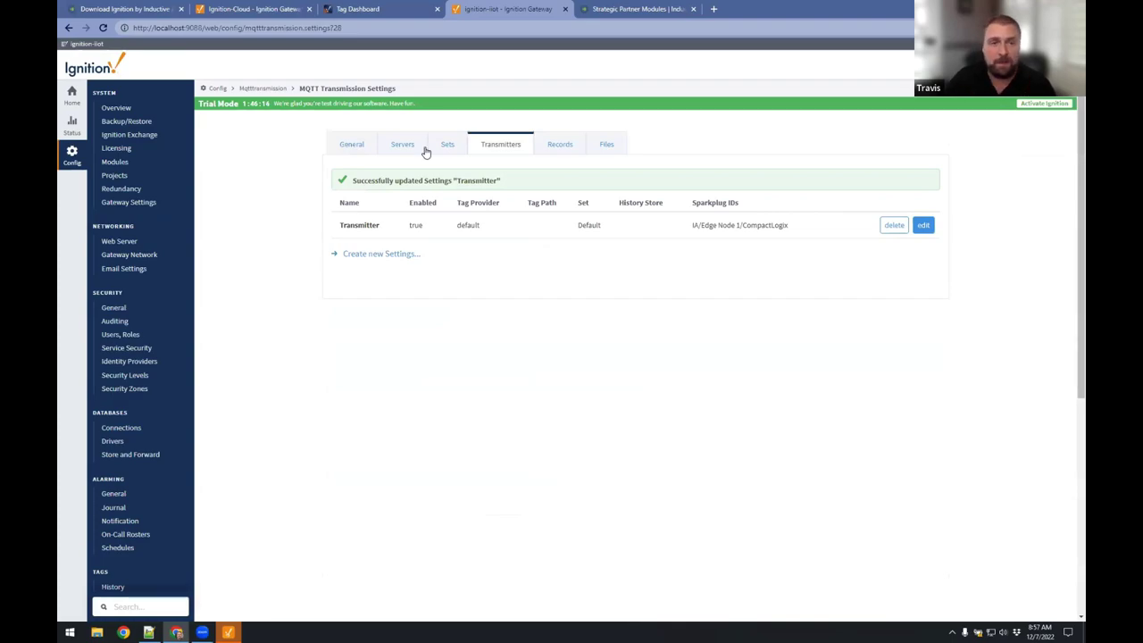
Rename the Chariot SCADA server connection to Cloud Broker.
{"action": "left_click", "coordinate": [402, 144]}
{"action": "left_click", "coordinate": [913, 237]}
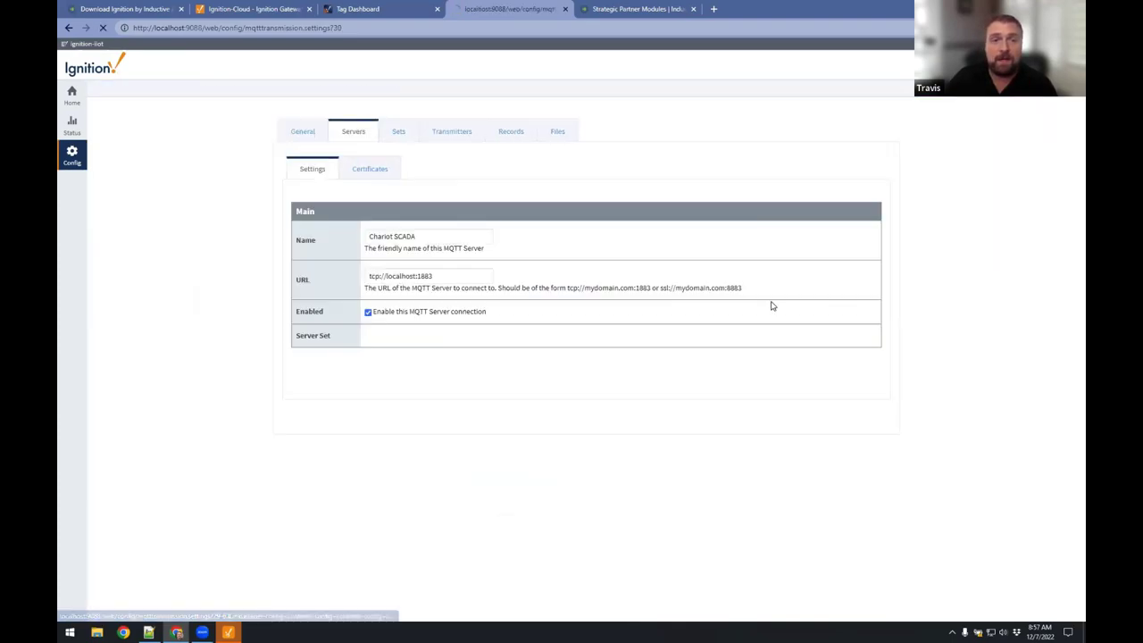
{"action": "type", "text": "Cloud"}
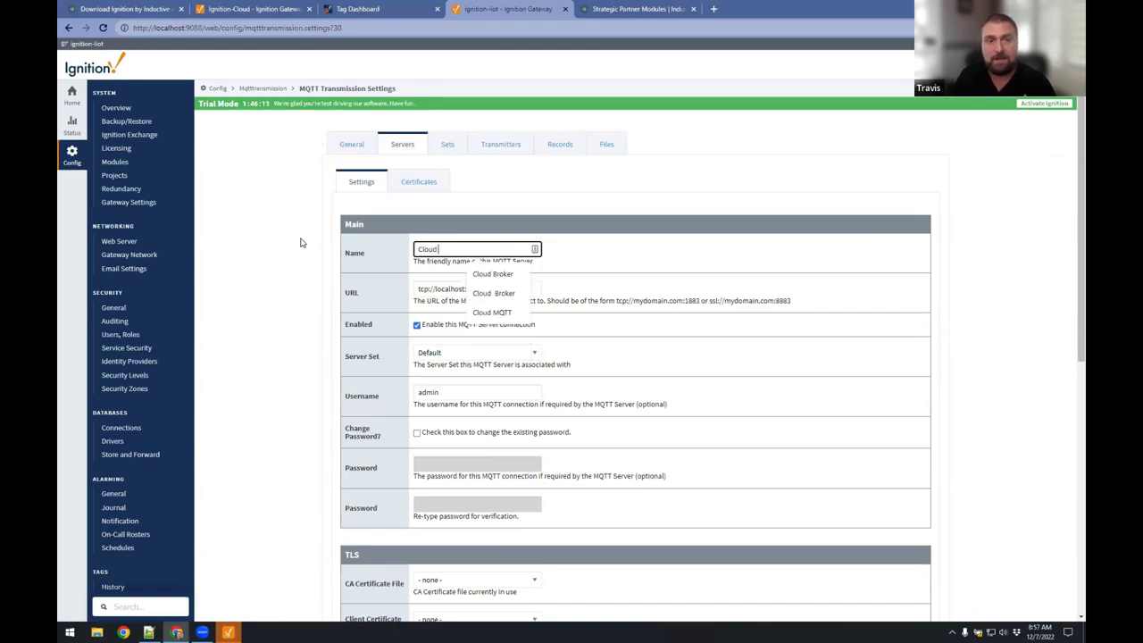
{"action": "type", "text": " SCAD"}
{"action": "key", "text": "BackSpace"}
{"action": "key", "text": "BackSpace"}
{"action": "key", "text": "BackSpace"}
{"action": "key", "text": "BackSpace"}
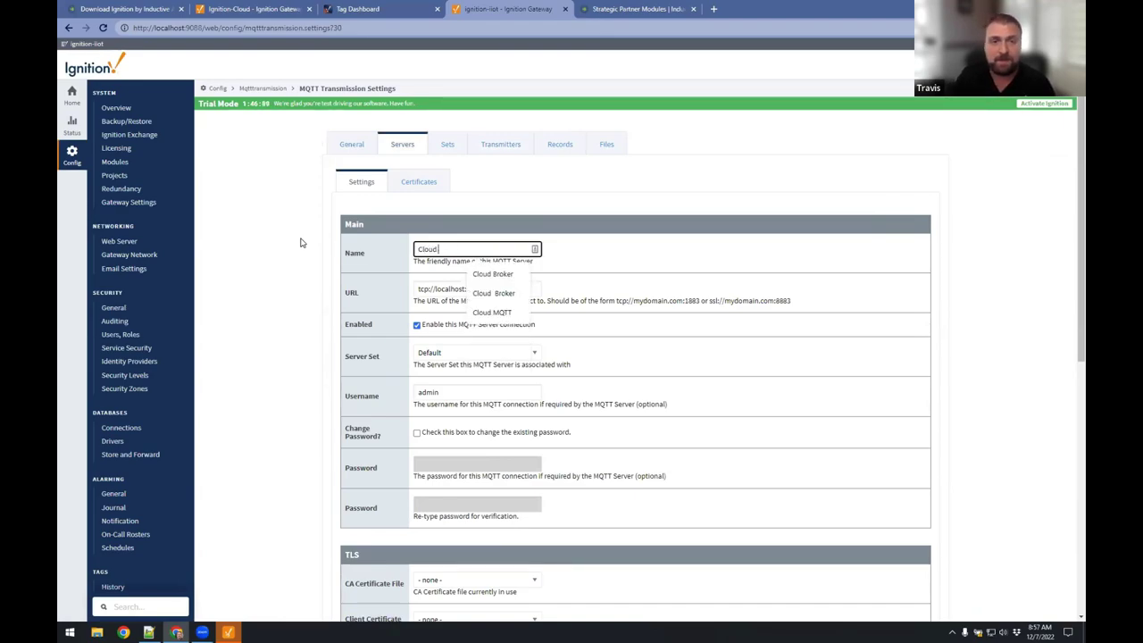
{"action": "type", "text": "Broker"}
{"action": "key", "text": "Tab"}
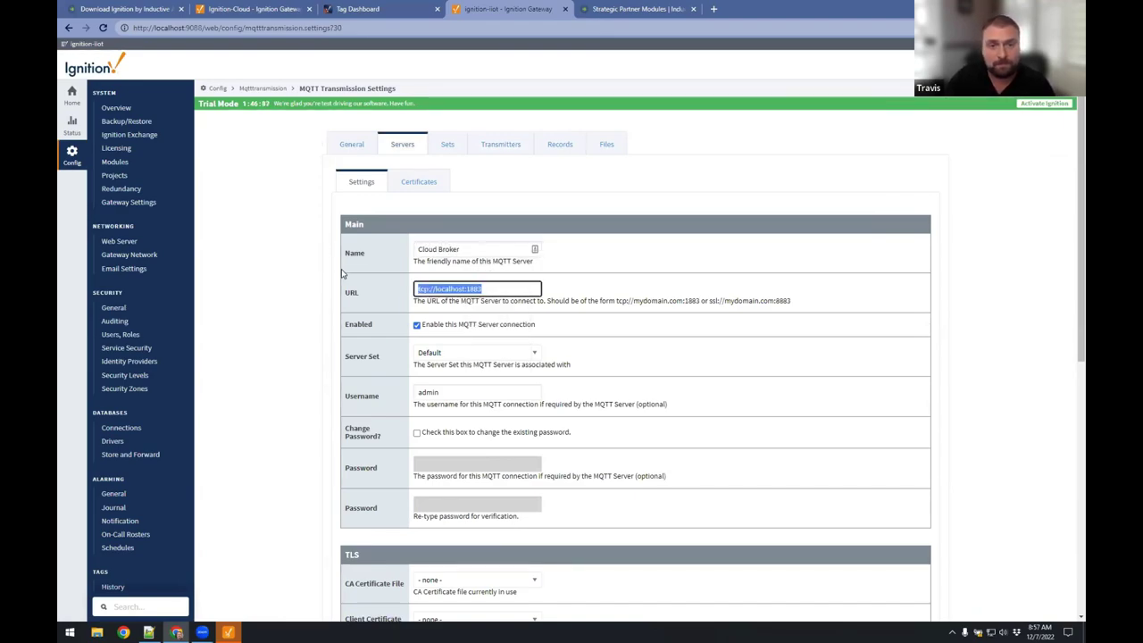
{"action": "key", "text": "Right"}
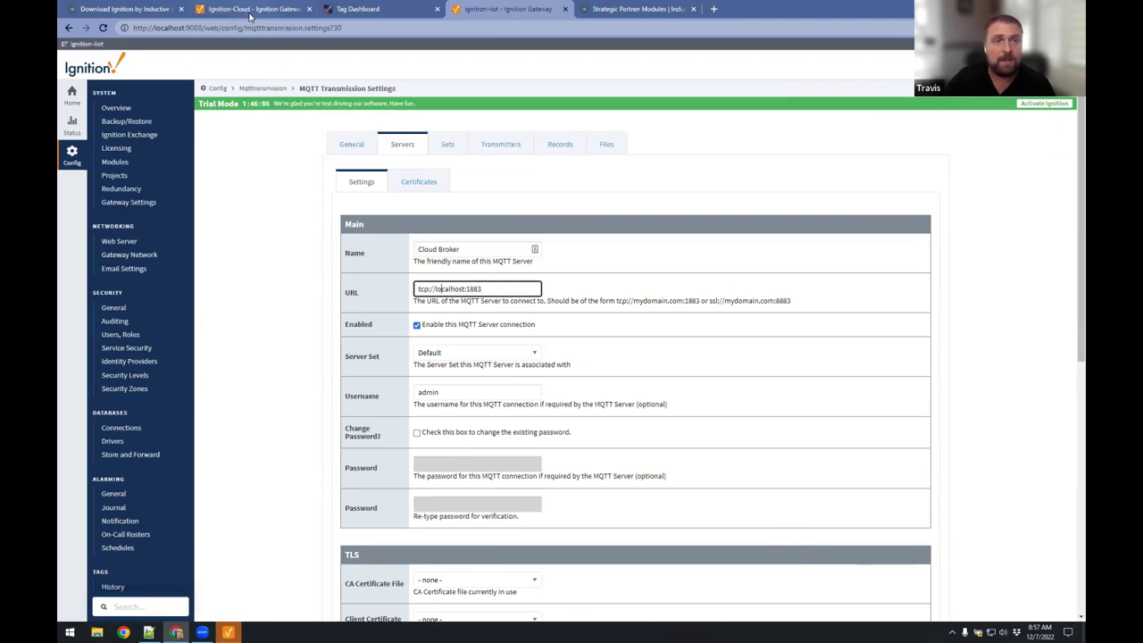
Replace localhost in the server URL with the cloud IP, giving tcp://44.235.90.3:1883.
{"action": "left_click", "coordinate": [253, 12]}
{"action": "left_click_drag", "start_coordinate": [199, 28], "coordinate": [234, 27]}
{"action": "key", "text": "ctrl+c"}
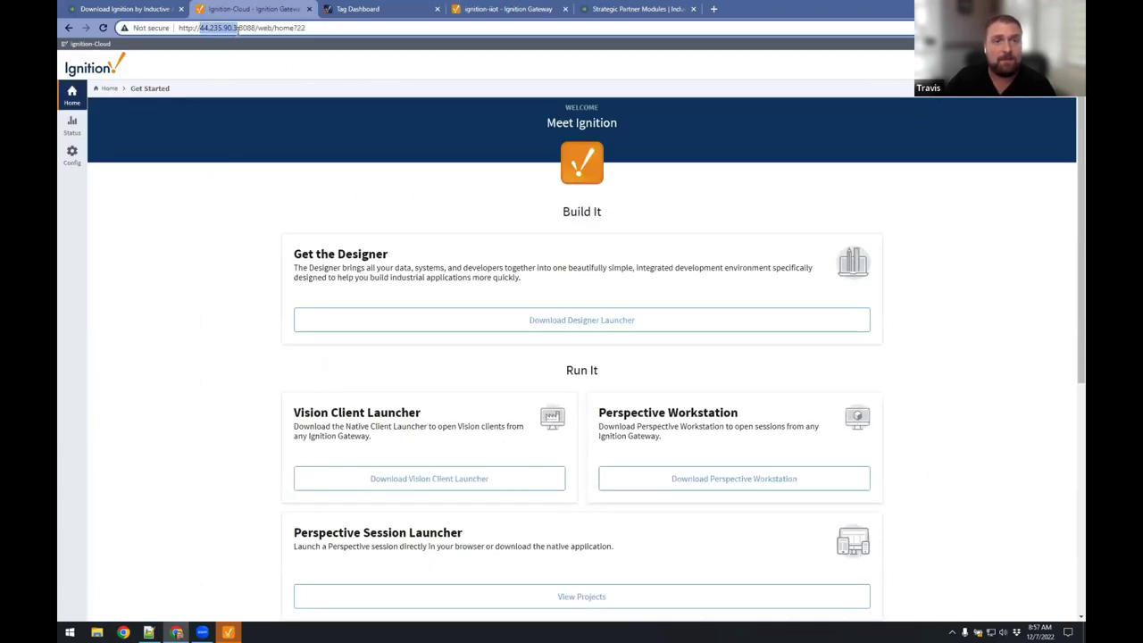
{"action": "double_click", "coordinate": [871, 16]}
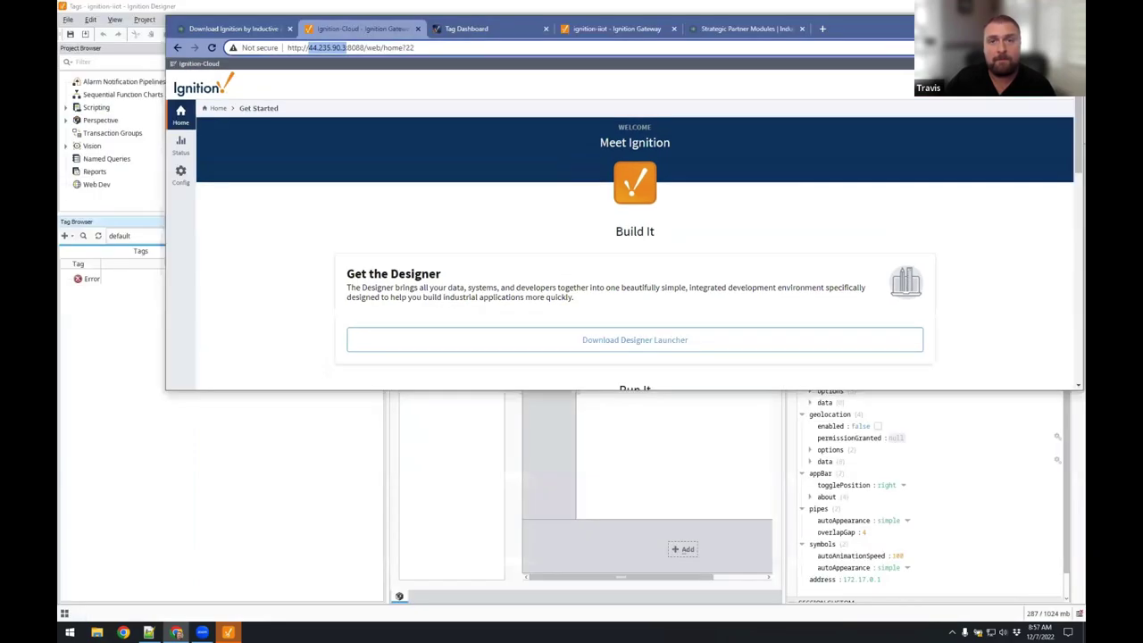
{"action": "left_click_drag", "start_coordinate": [629, 44], "coordinate": [598, 67]}
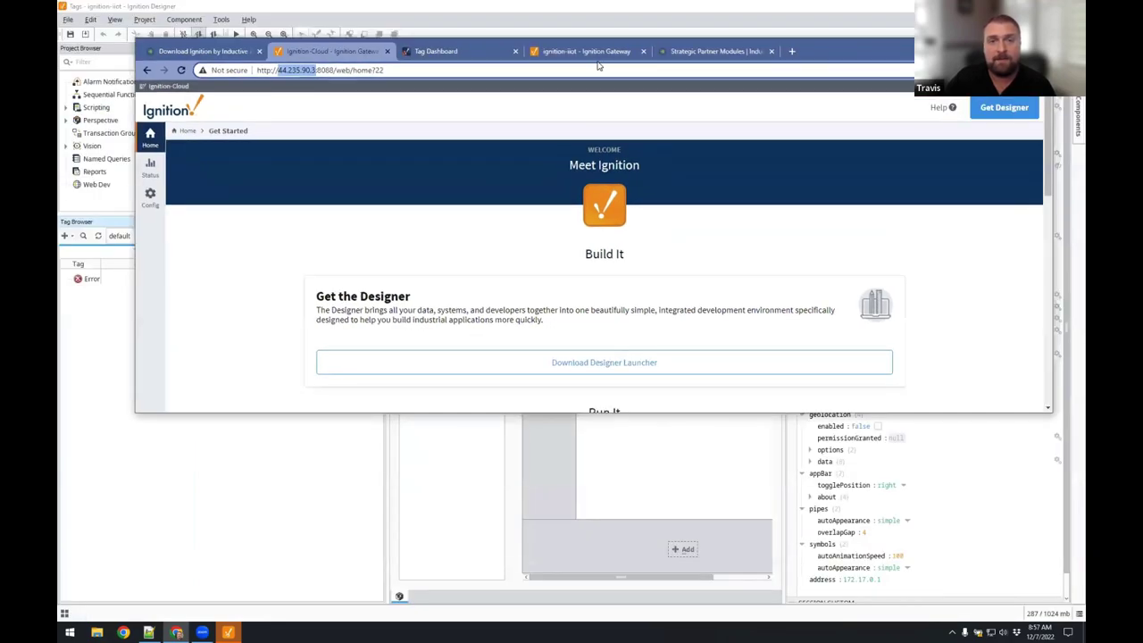
{"action": "double_click", "coordinate": [897, 54]}
{"action": "double_click", "coordinate": [455, 289]}
{"action": "key", "text": "ctrl+v"}
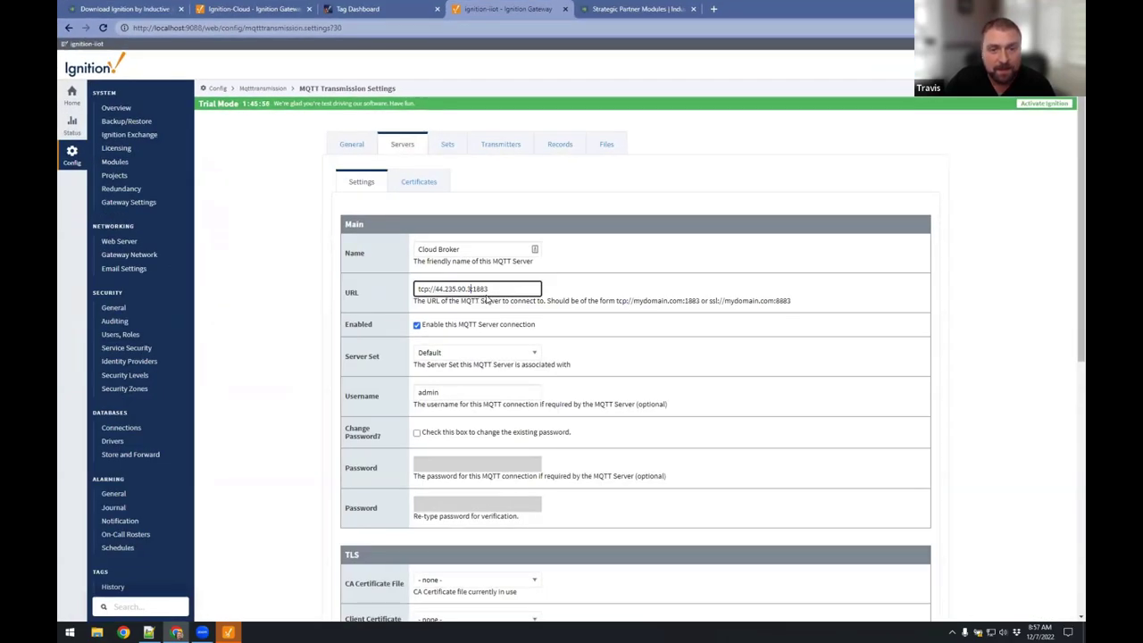
Enable Change Password, enter the broker password twice, and save the server settings.
{"action": "left_click", "coordinate": [435, 430]}
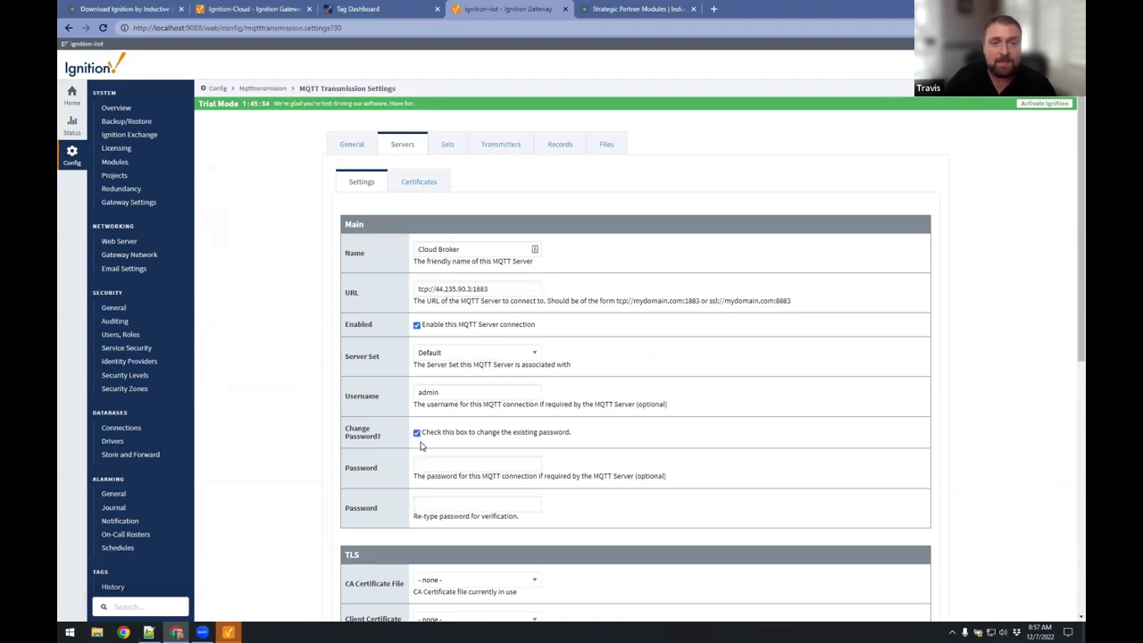
{"action": "left_click", "coordinate": [441, 465]}
{"action": "type", "text": "password"}
{"action": "key", "text": "Tab"}
{"action": "type", "text": "password"}
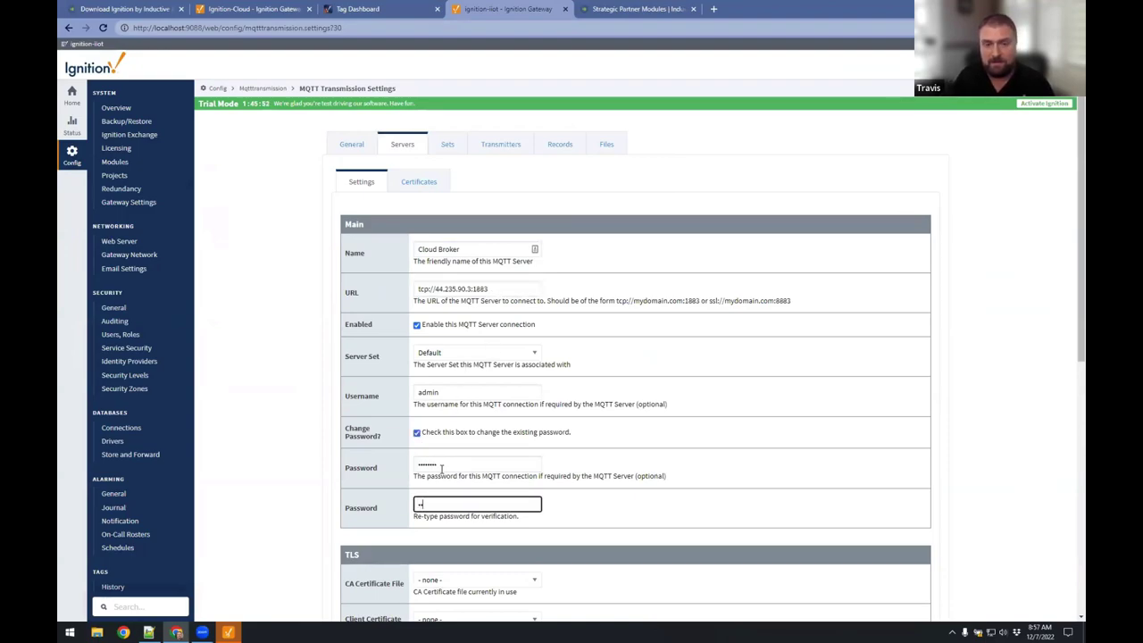
{"action": "key", "text": "Tab"}
{"action": "scroll", "coordinate": [444, 463], "scroll_direction": "down", "scroll_amount": 5}
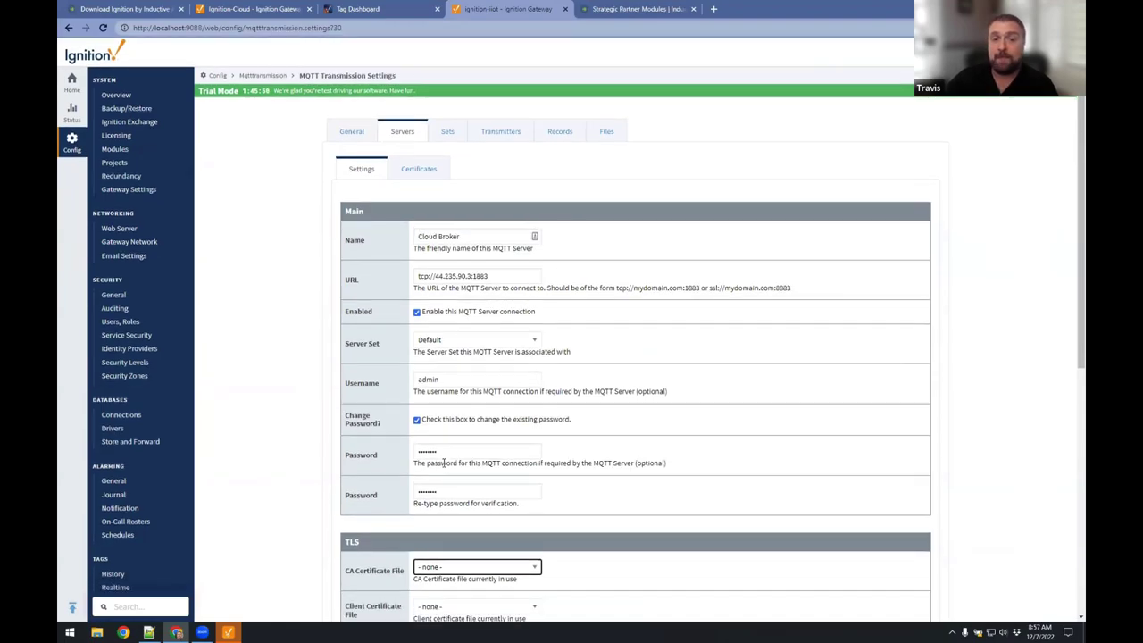
{"action": "scroll", "coordinate": [447, 443], "scroll_direction": "up", "scroll_amount": 4}
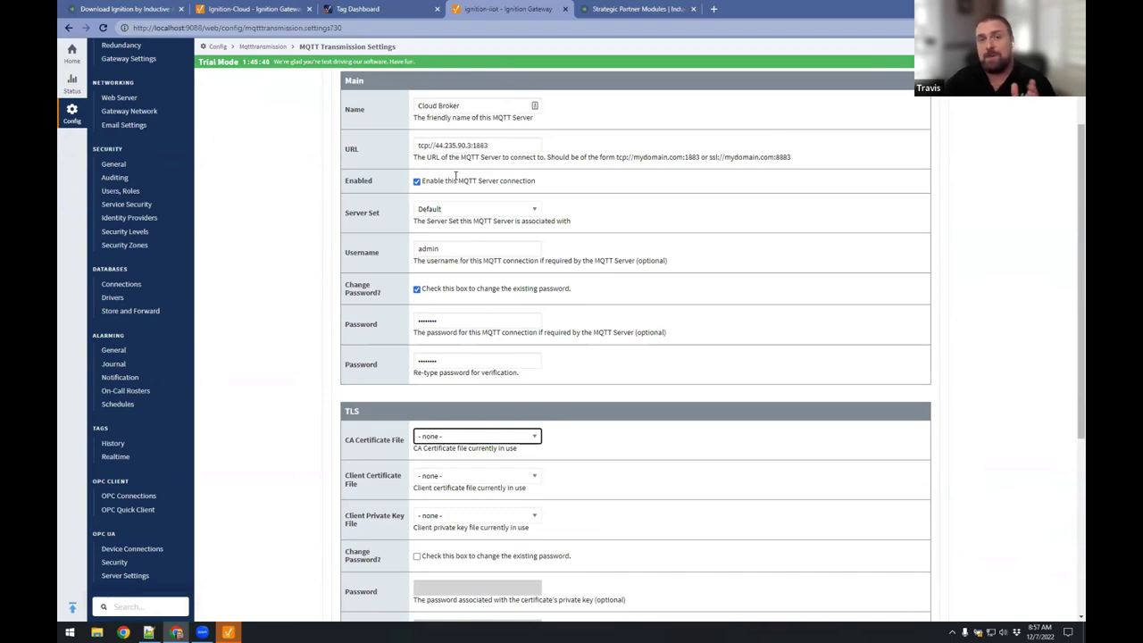
{"action": "scroll", "coordinate": [436, 307], "scroll_direction": "down", "scroll_amount": 5}
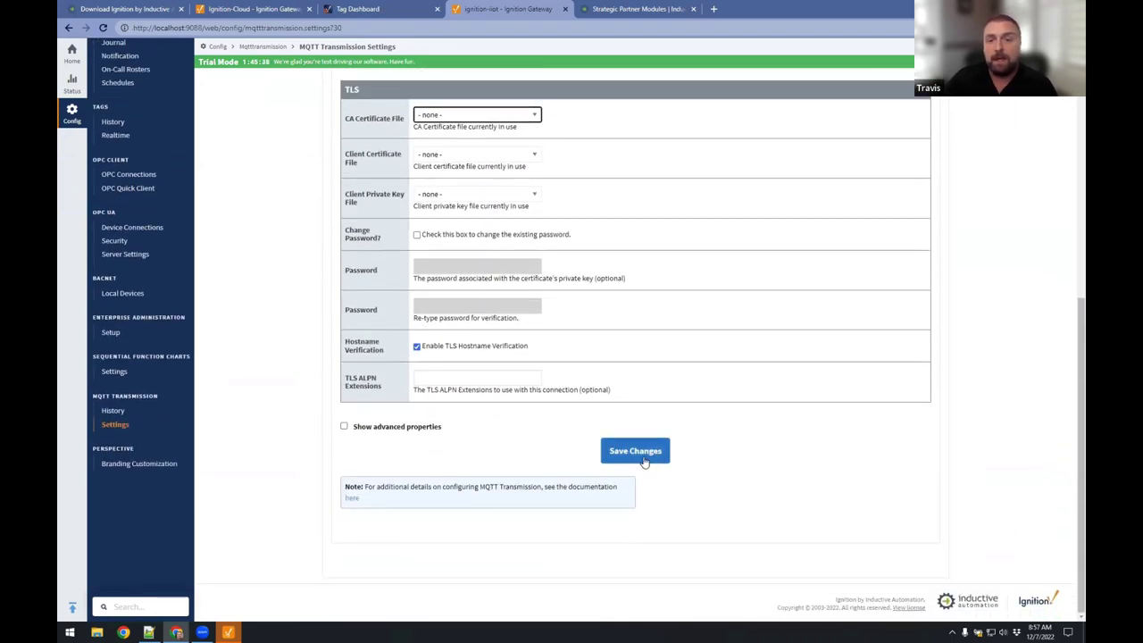
{"action": "left_click", "coordinate": [639, 455]}
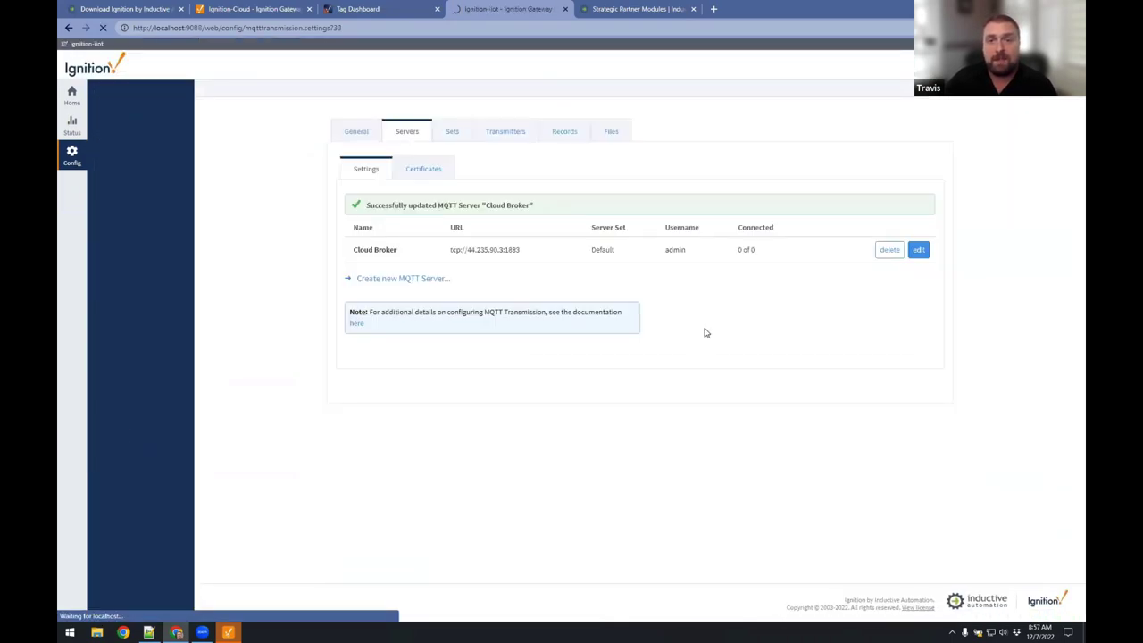
Confirm the Cloud Broker server shows connected 1 of 1.
{"action": "left_click", "coordinate": [971, 140]}
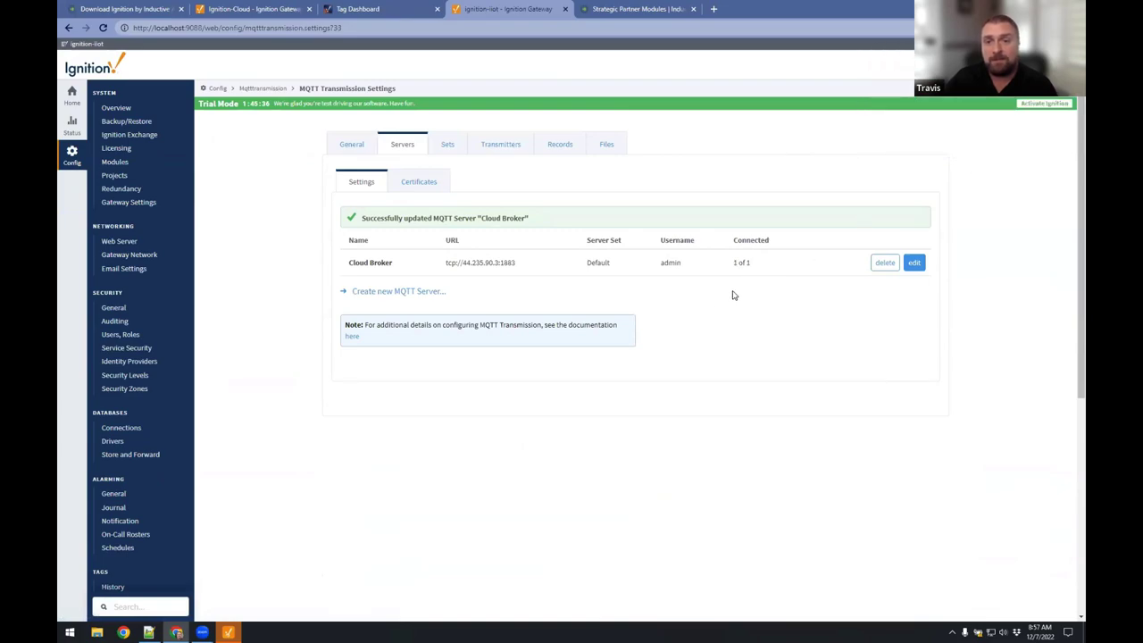
{"action": "left_click_drag", "start_coordinate": [734, 263], "coordinate": [752, 267]}
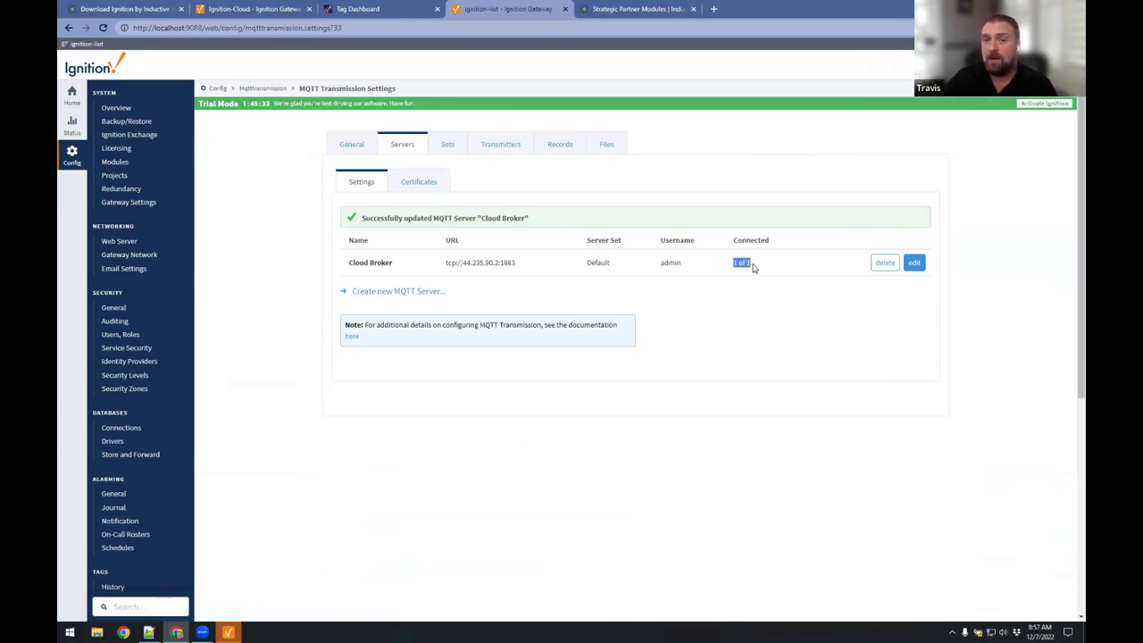
{"action": "left_click", "coordinate": [752, 267]}
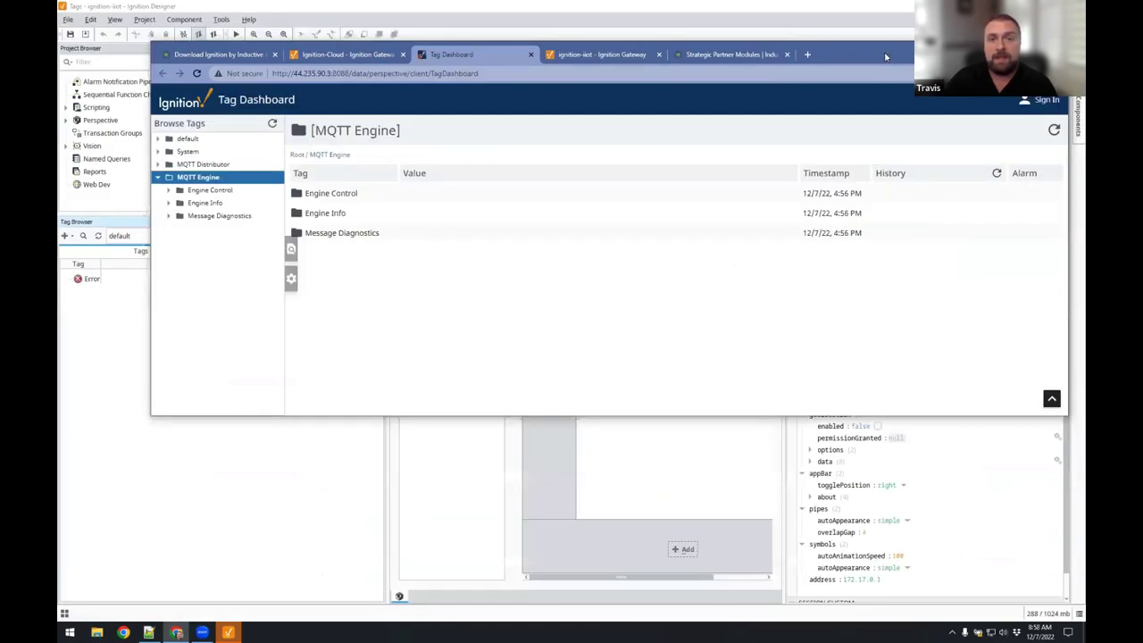
{"action": "double_click", "coordinate": [886, 56]}
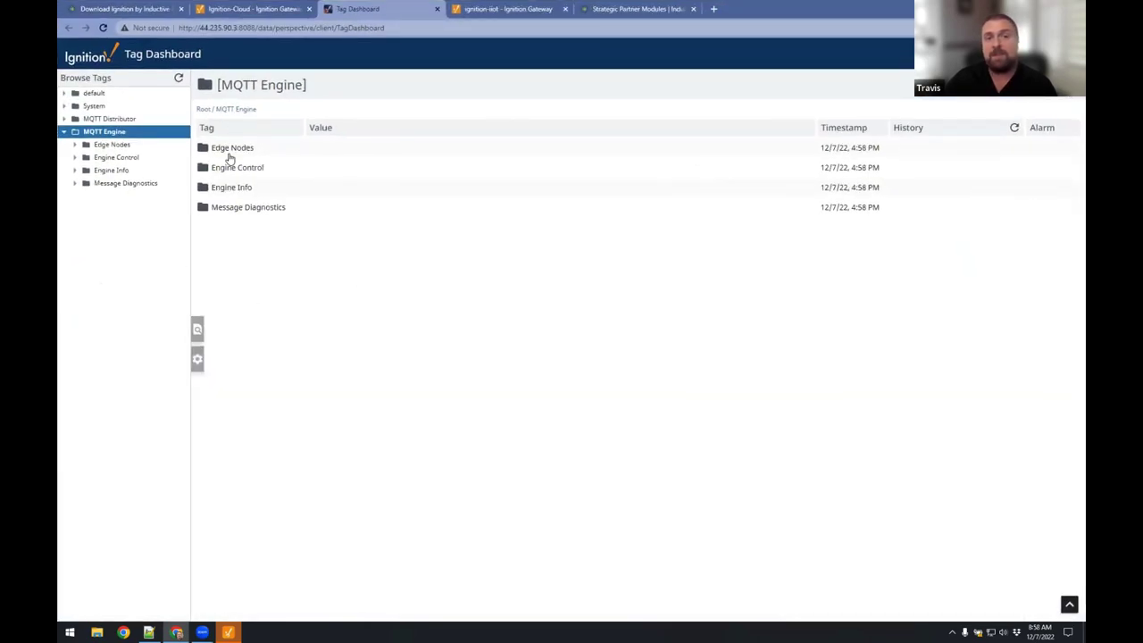
Expand Edge Nodes > IA > Edge Node 1 > CompactLogix > Tanks > Tank 100 and view the level tag.
{"action": "left_click", "coordinate": [234, 150]}
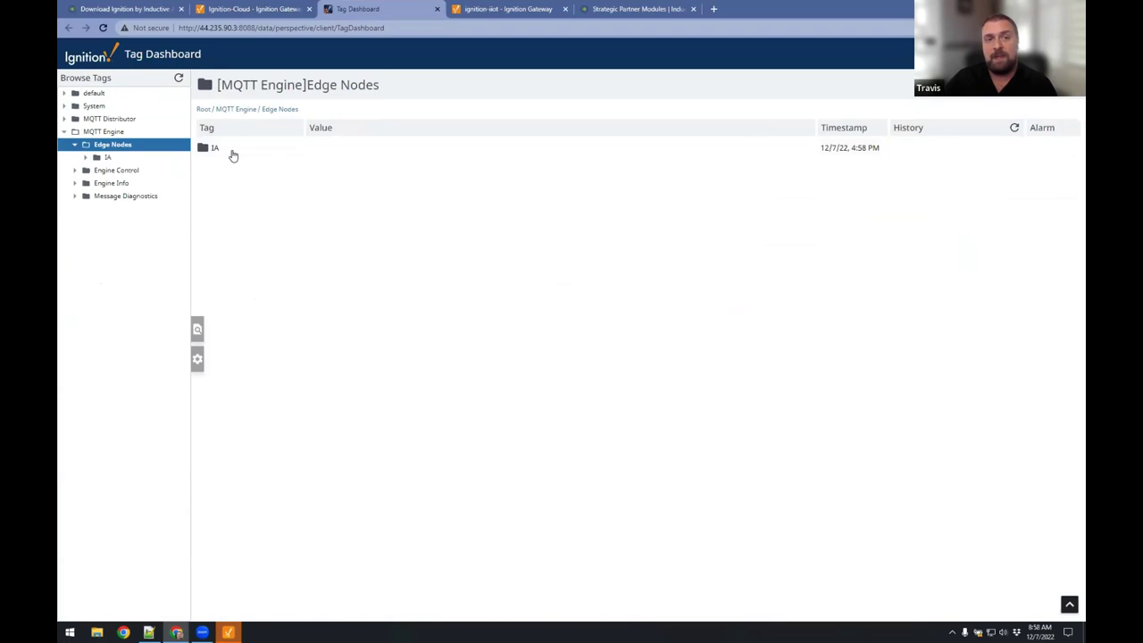
{"action": "left_click", "coordinate": [219, 152]}
{"action": "left_click", "coordinate": [235, 151]}
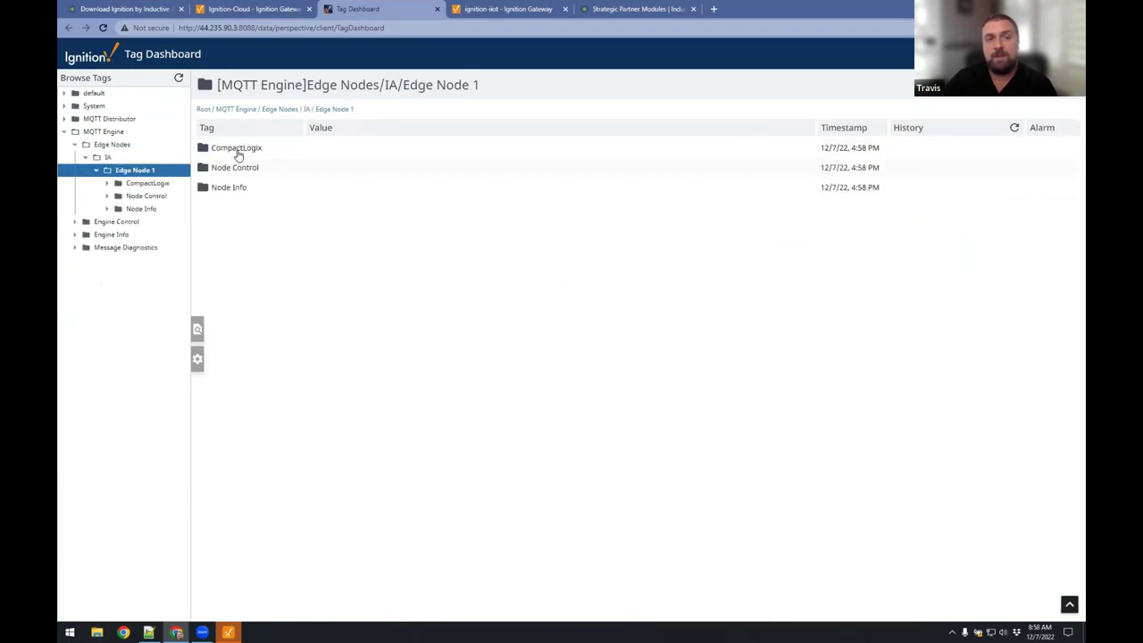
{"action": "left_click", "coordinate": [237, 150]}
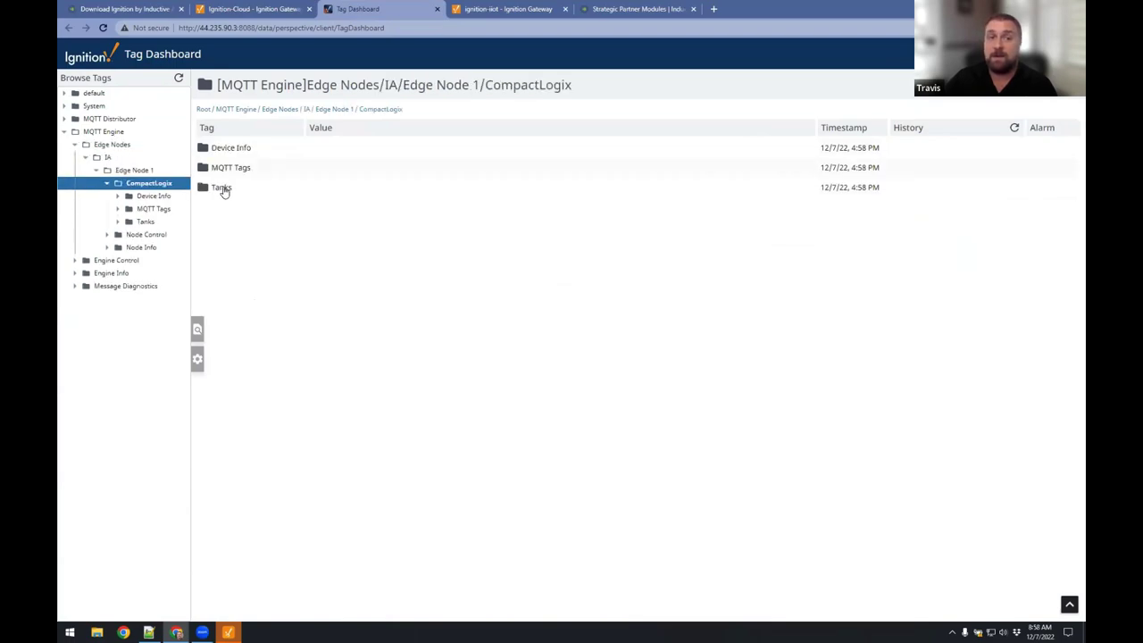
{"action": "left_click", "coordinate": [224, 188]}
{"action": "left_click", "coordinate": [234, 148]}
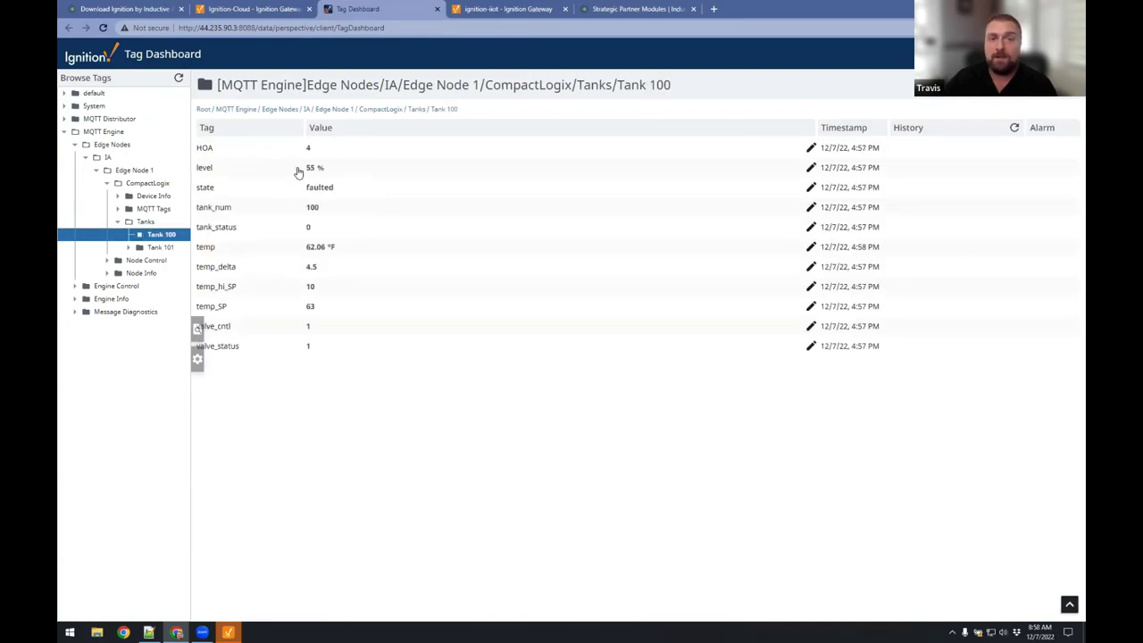
{"action": "left_click", "coordinate": [319, 168]}
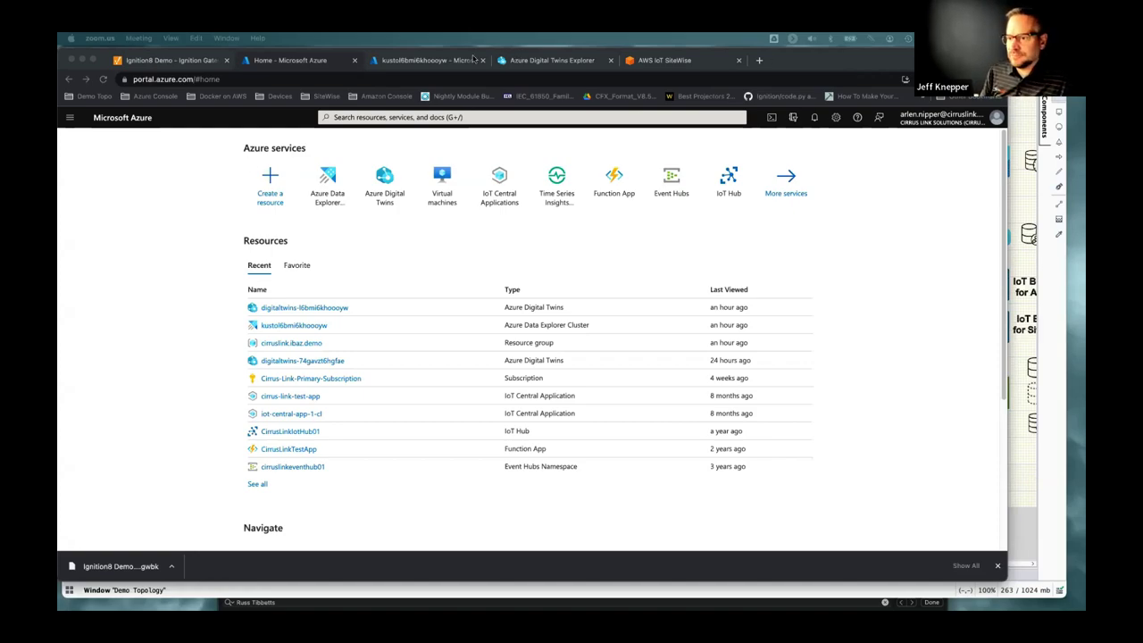
Return to Ignition Designer and scroll across the Demo Topology diagram.
{"action": "key", "text": "super+Tab"}
{"action": "left_click_drag", "start_coordinate": [479, 57], "coordinate": [483, 55]}
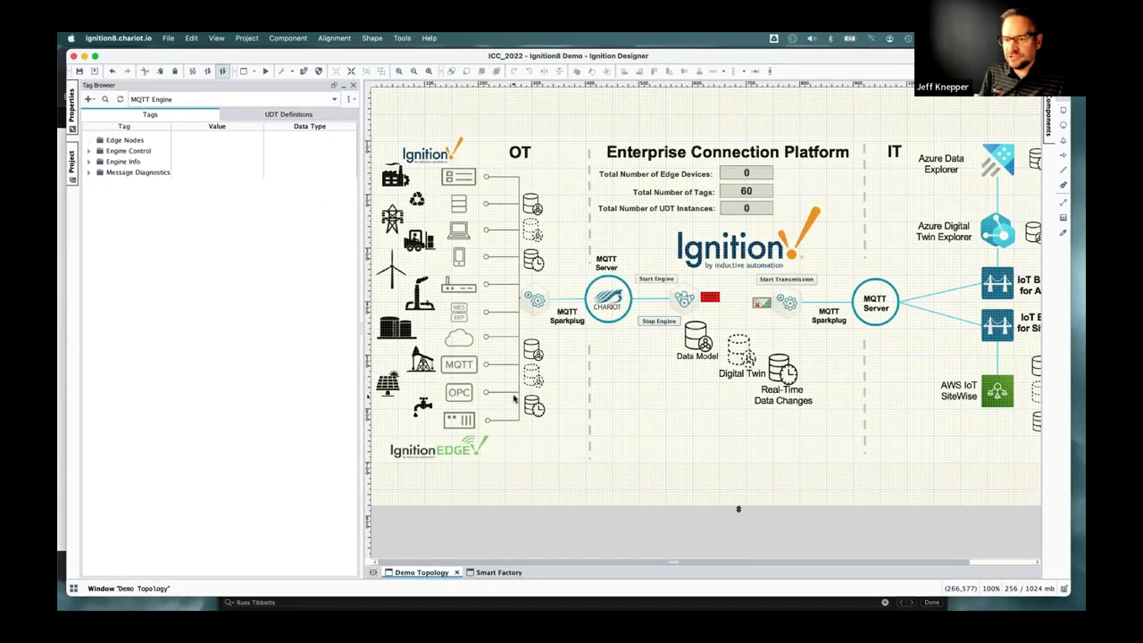
{"action": "scroll", "coordinate": [514, 399], "scroll_direction": "right", "scroll_amount": 1}
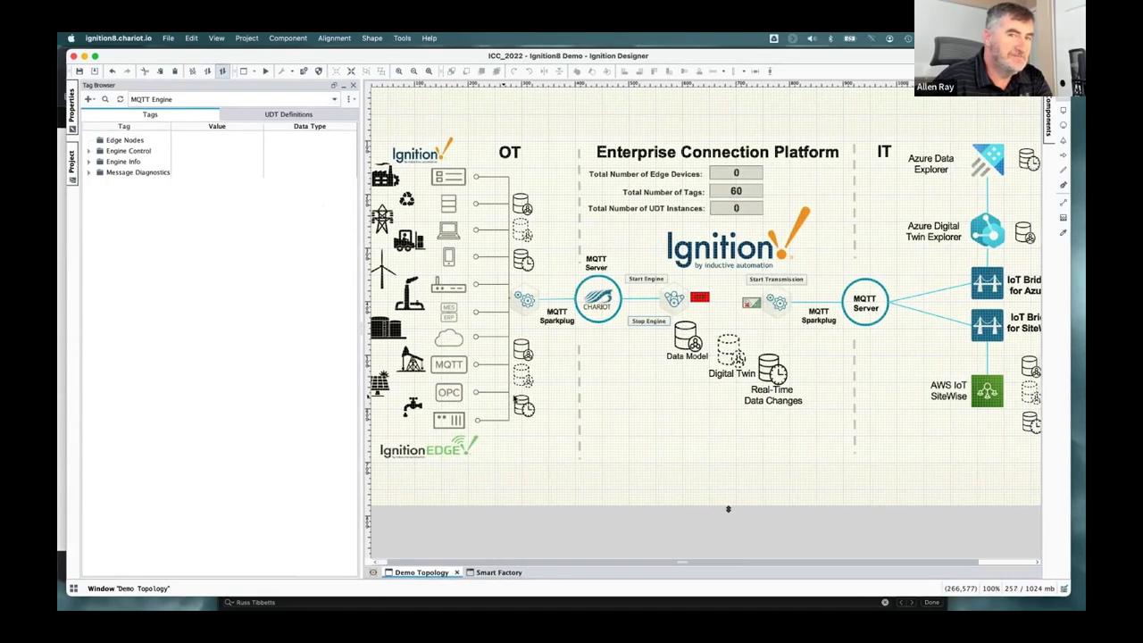
{"action": "scroll", "coordinate": [727, 509], "scroll_direction": "right", "scroll_amount": 1}
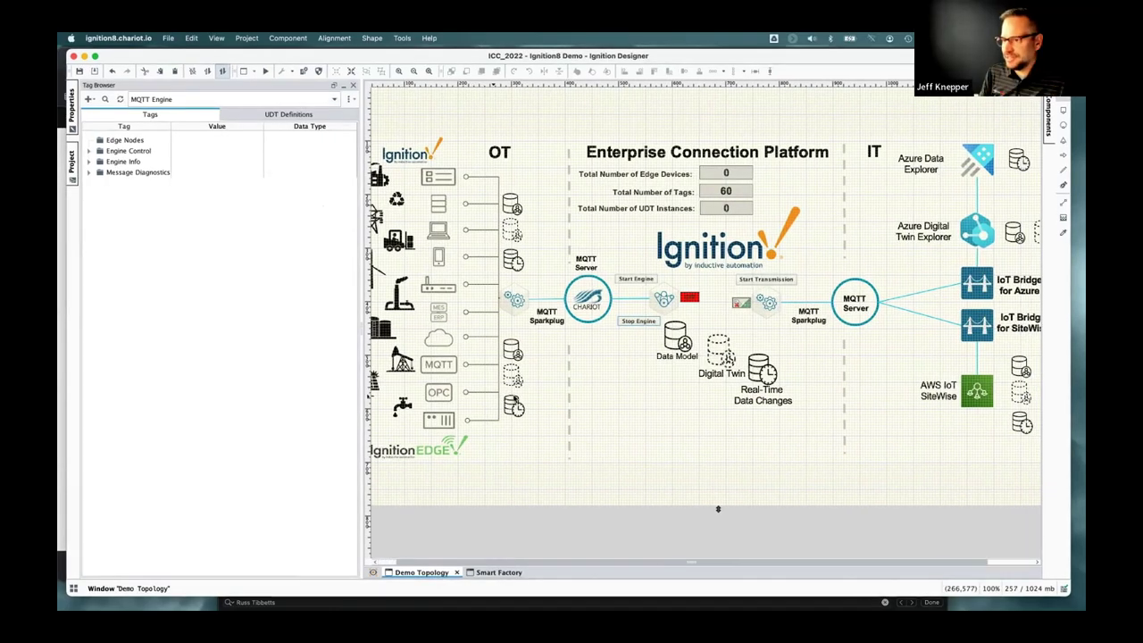
{"action": "scroll", "coordinate": [514, 399], "scroll_direction": "left", "scroll_amount": 2}
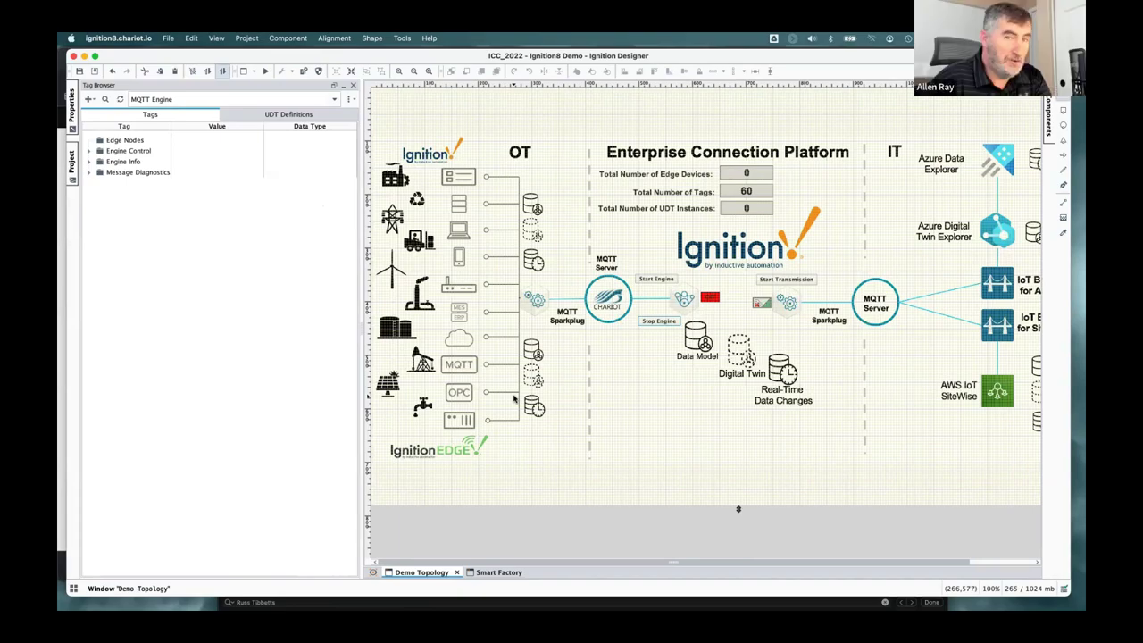